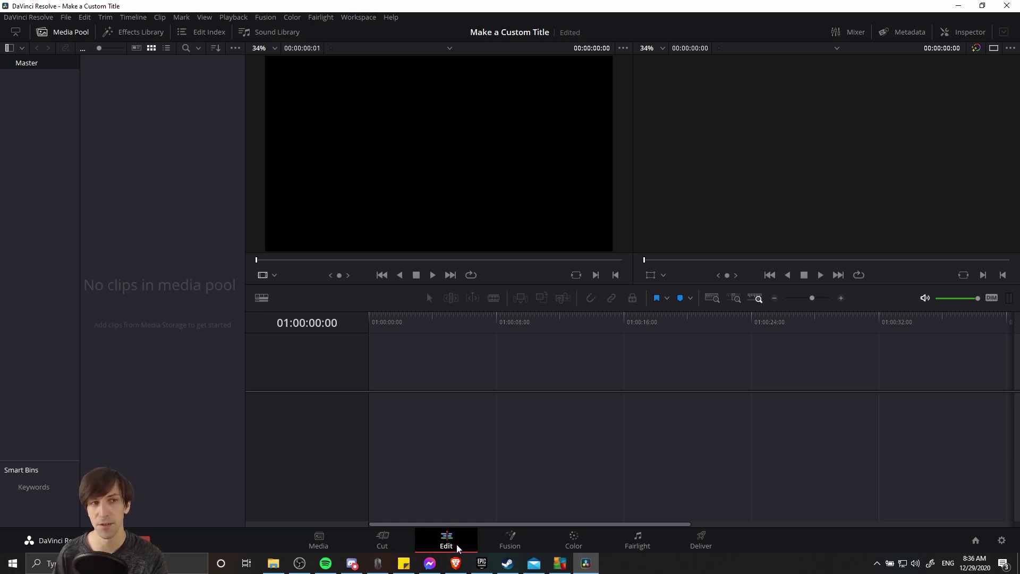
# Place a Fusion Composition clip from Toolbox > Effects on Video 1 and select it.
pyautogui.click(139, 32)
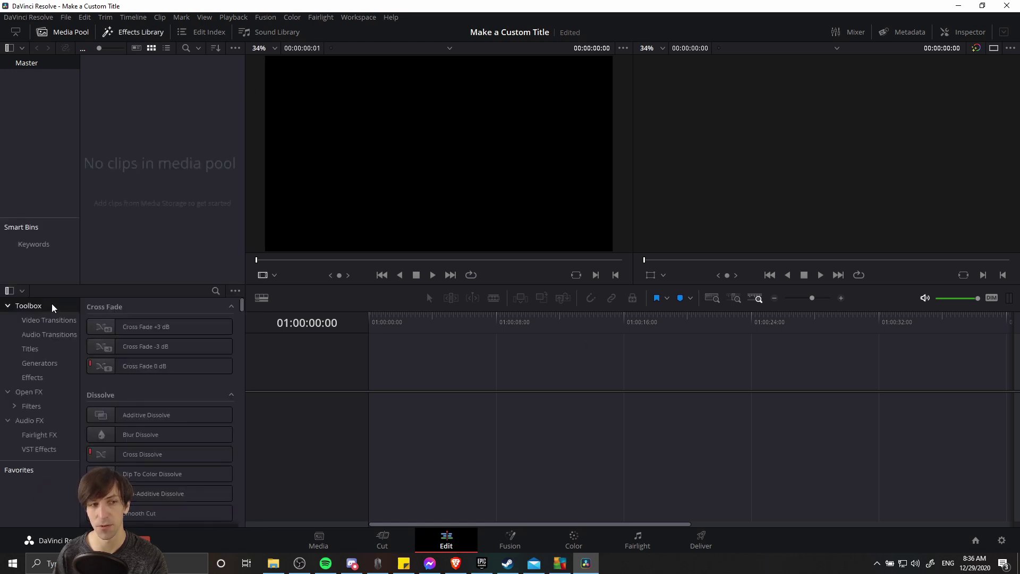
pyautogui.click(57, 378)
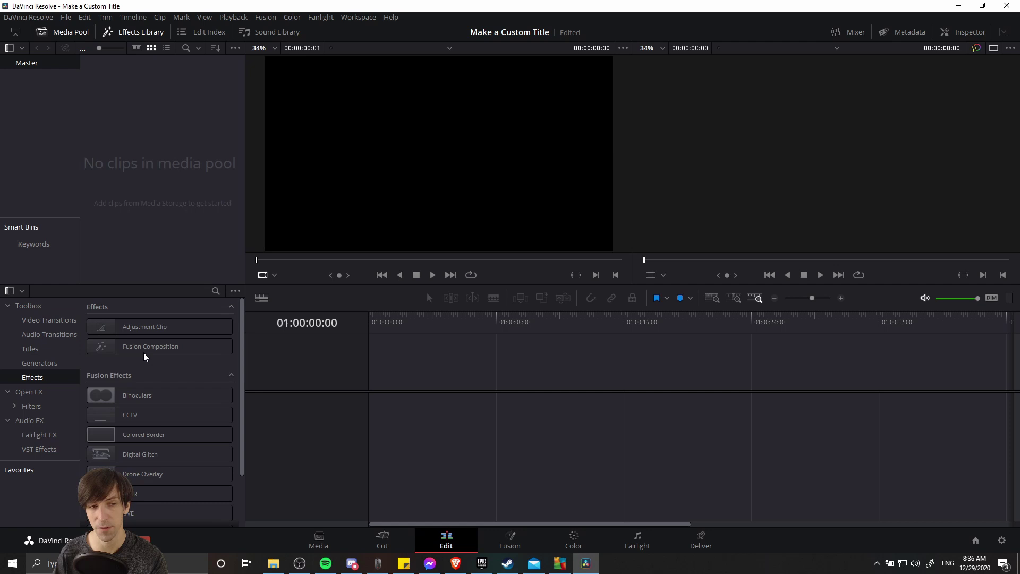
pyautogui.click(141, 347)
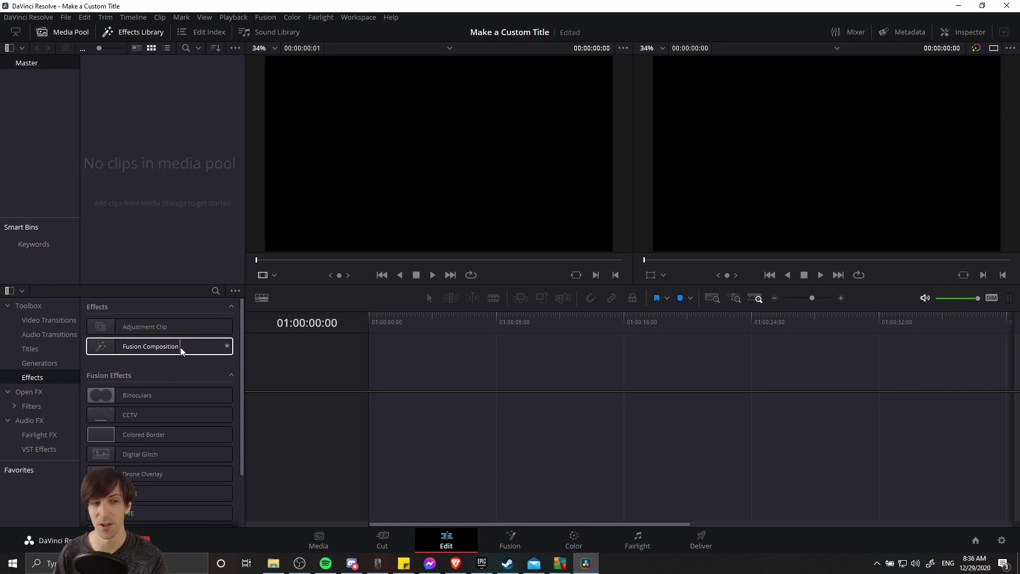
pyautogui.moveTo(182, 349); pyautogui.dragTo(374, 407)
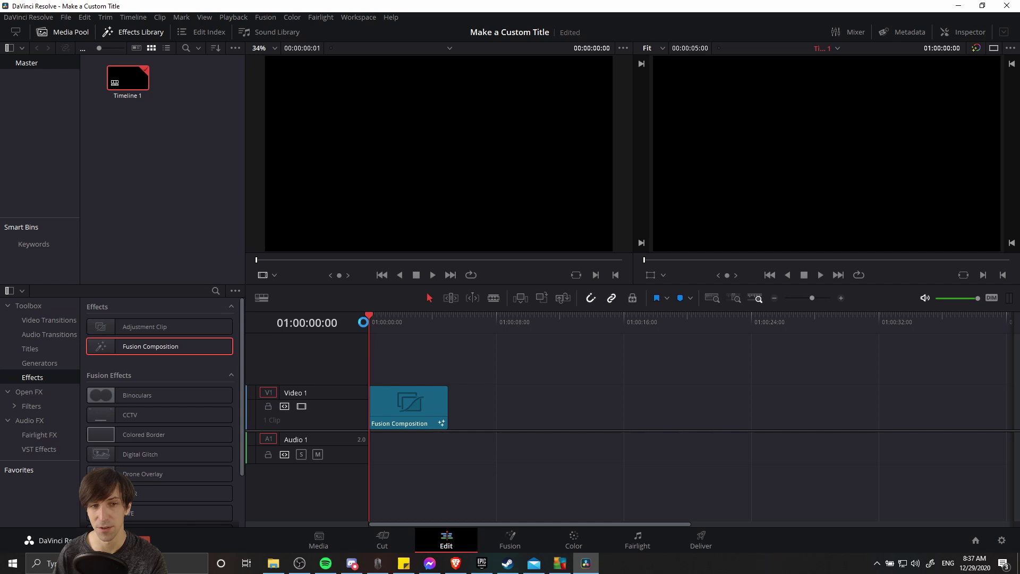
pyautogui.click(403, 327)
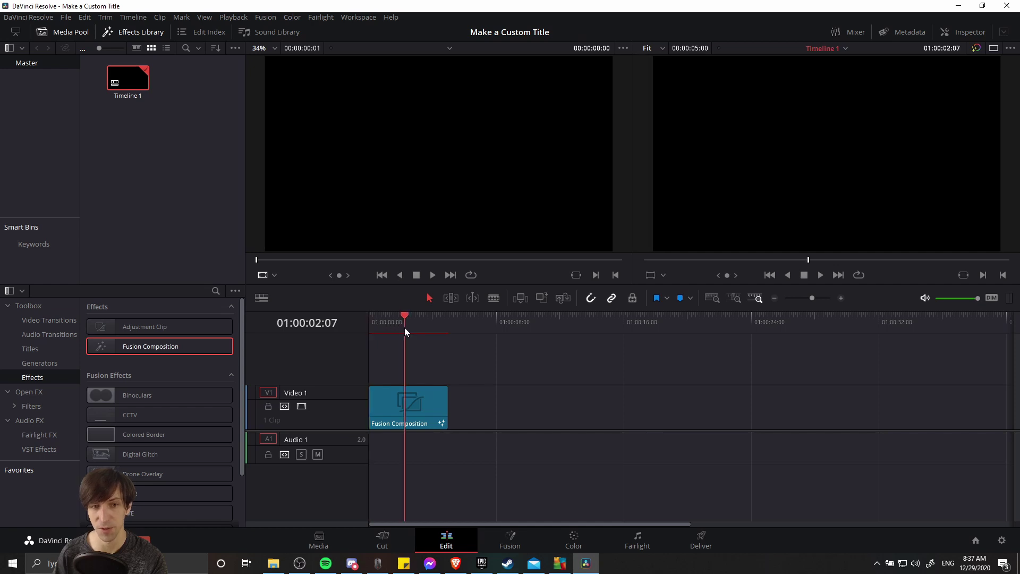
pyautogui.moveTo(404, 328); pyautogui.dragTo(391, 329)
pyautogui.click(414, 407)
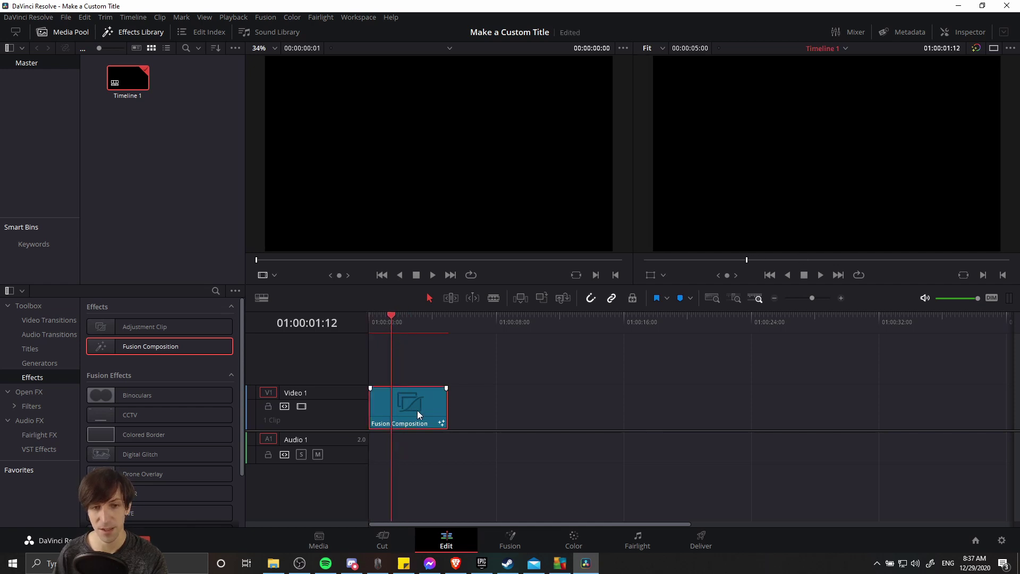
# Open the composition on the Fusion page and add a Text+ node wired to MediaOut1.
pyautogui.click(519, 547)
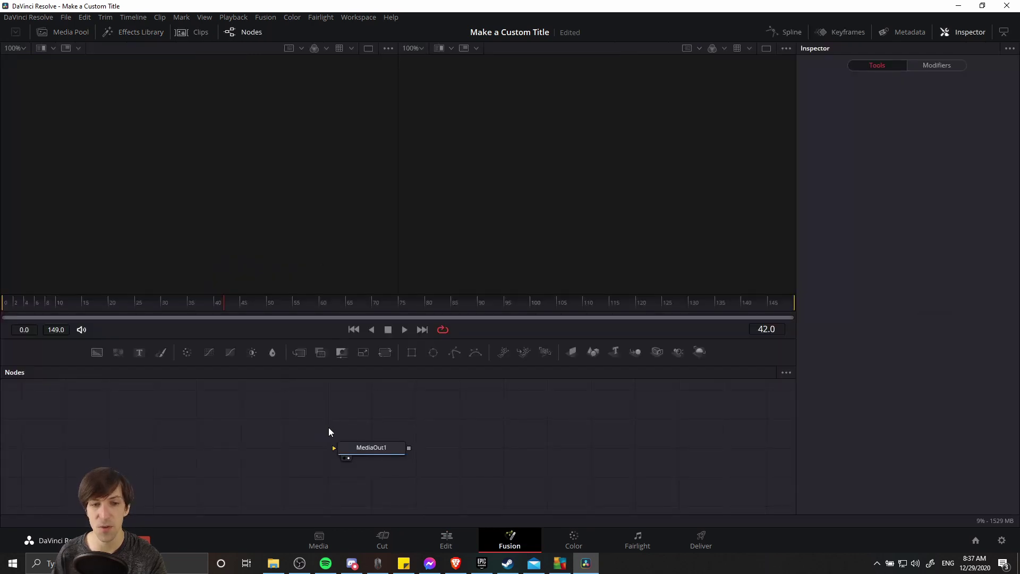
pyautogui.moveTo(328, 427); pyautogui.dragTo(640, 445)
pyautogui.click(465, 437)
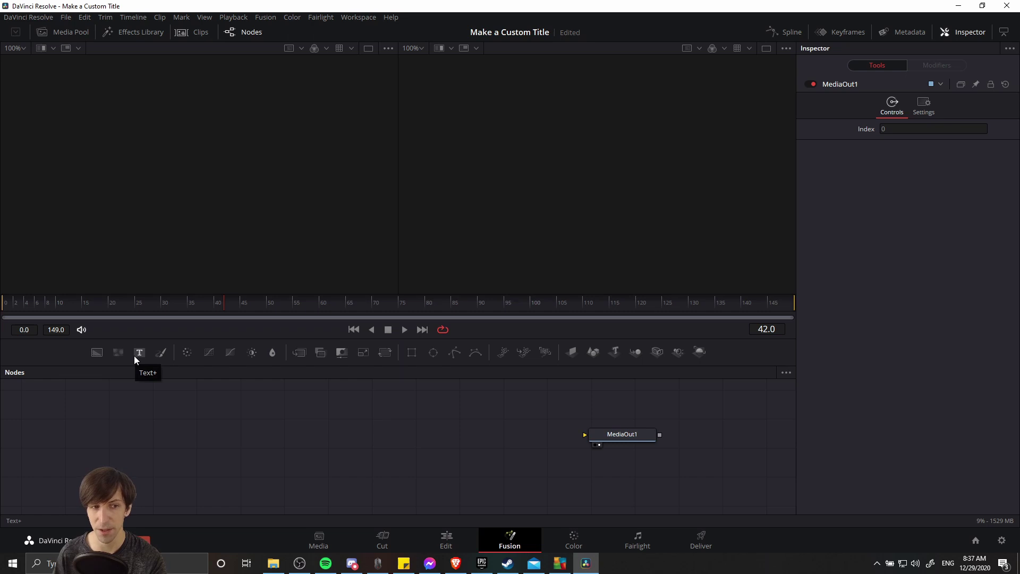
pyautogui.moveTo(139, 353); pyautogui.dragTo(442, 419)
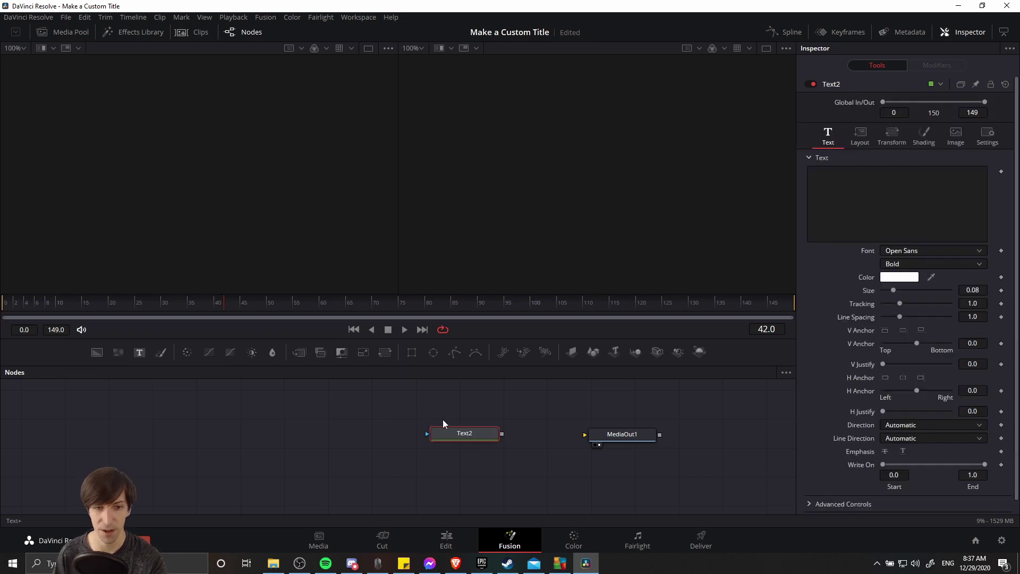
pyautogui.moveTo(502, 433); pyautogui.dragTo(579, 437)
pyautogui.moveTo(488, 434); pyautogui.dragTo(608, 440)
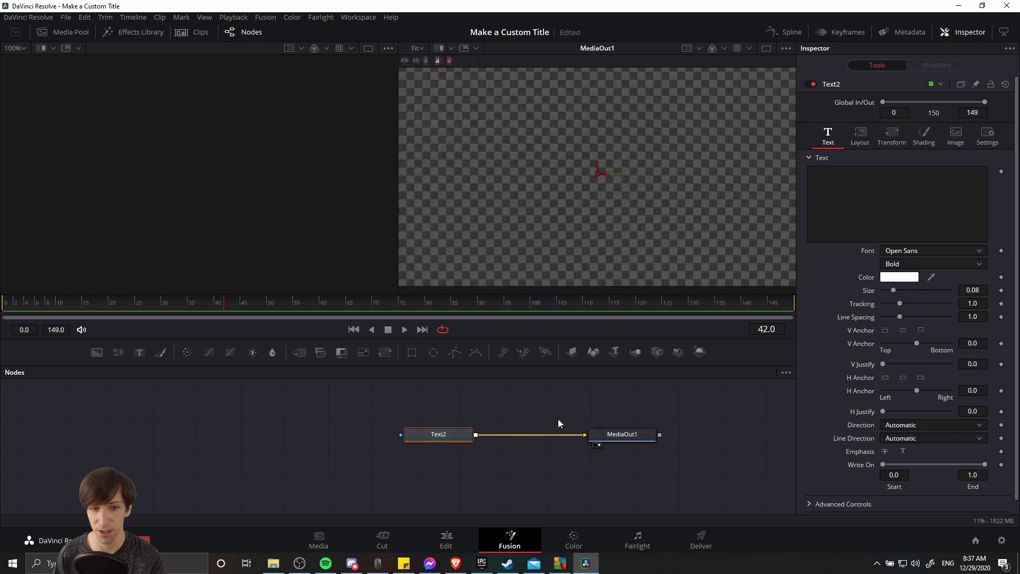
# Type sample text 'asdasd' into the Text+ node, then delete it.
pyautogui.click(902, 189)
pyautogui.write('asdasd')
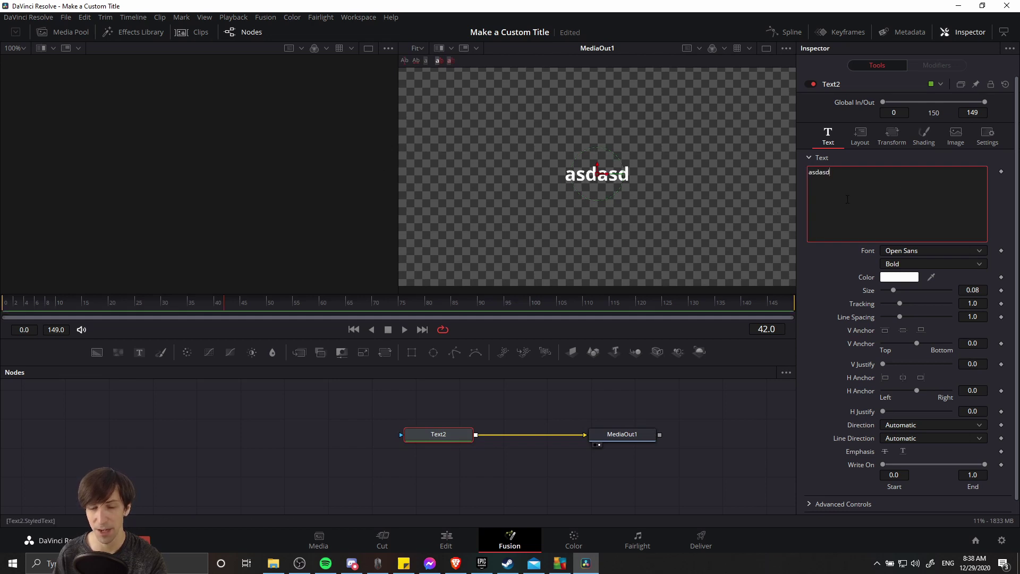
pyautogui.hotkey('ctrl', 'a')
pyautogui.press('BackSpace')
# Replace the Text2 node with a Text3D1 node feeding a Merge3D1 node.
pyautogui.click(434, 430)
pyautogui.press('Delete')
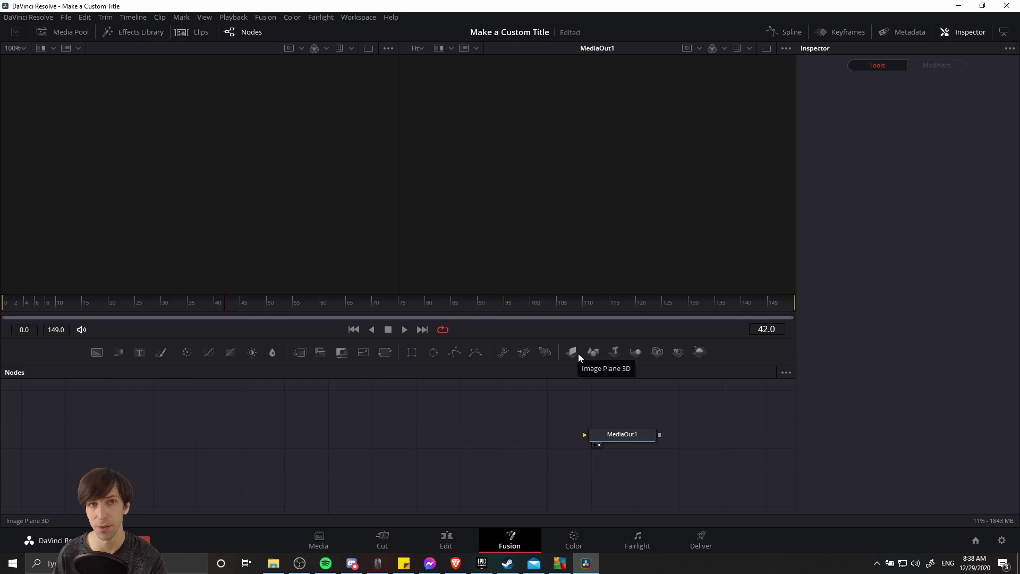
pyautogui.click(617, 353)
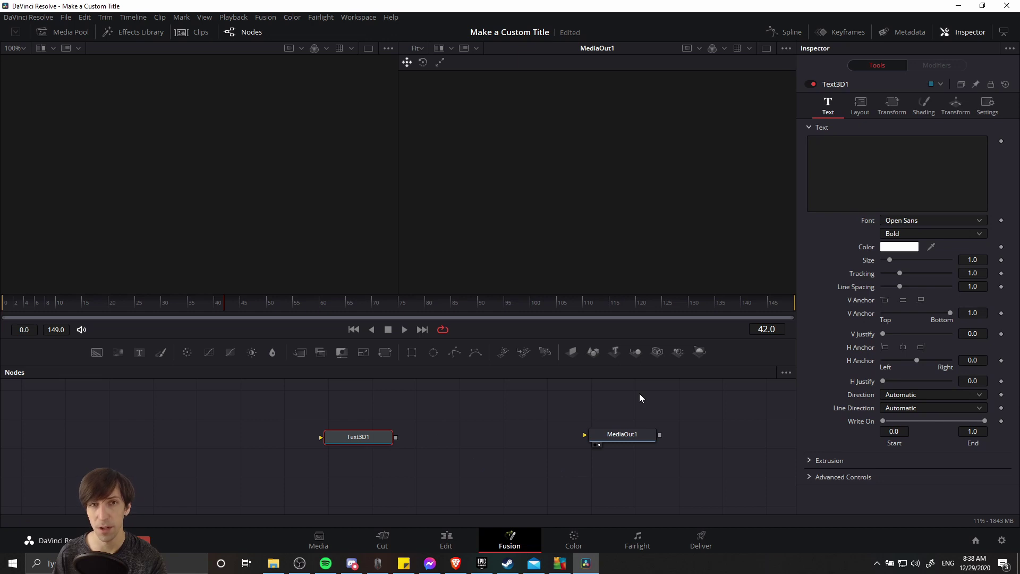
pyautogui.click(633, 355)
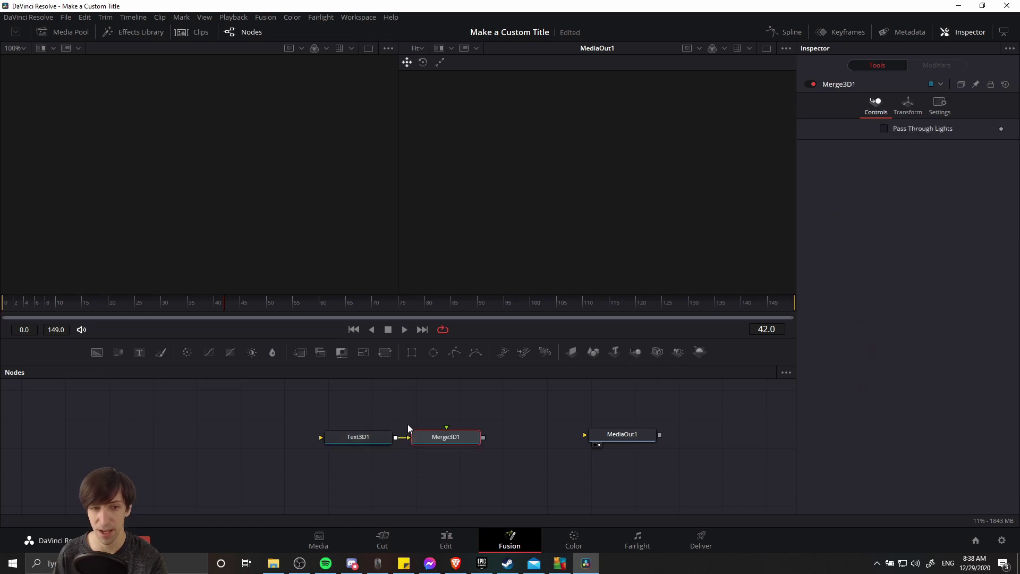
pyautogui.moveTo(438, 435); pyautogui.dragTo(447, 435)
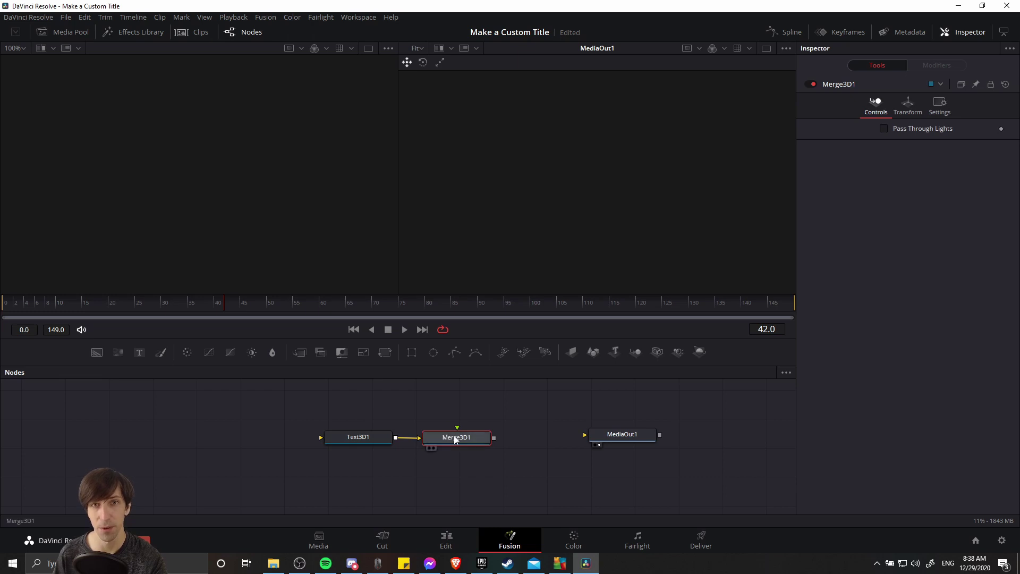
pyautogui.moveTo(639, 438); pyautogui.dragTo(677, 441)
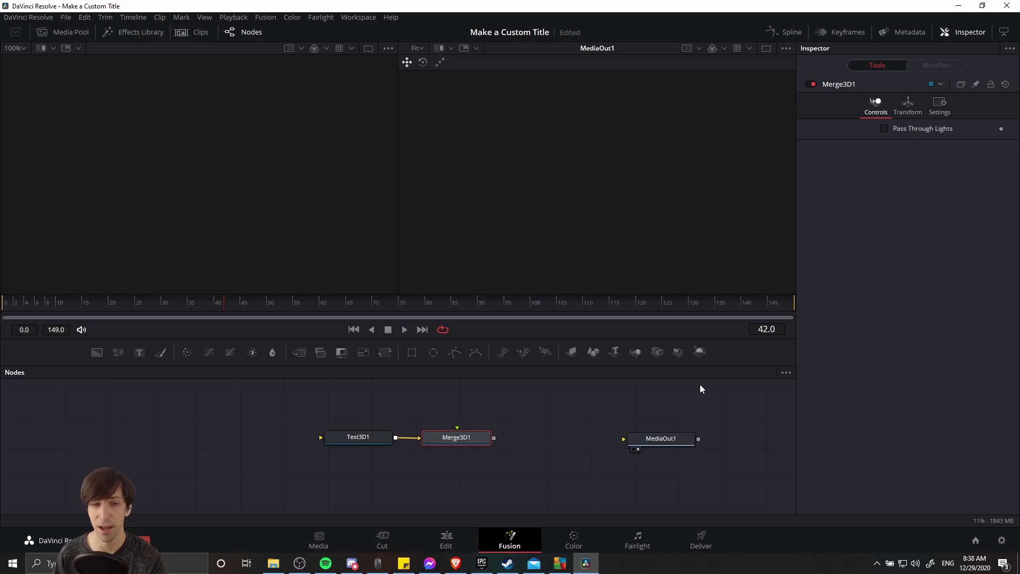
# Add Renderer3D1 after Merge3D1 and connect its output to MediaOut1.
pyautogui.click(704, 355)
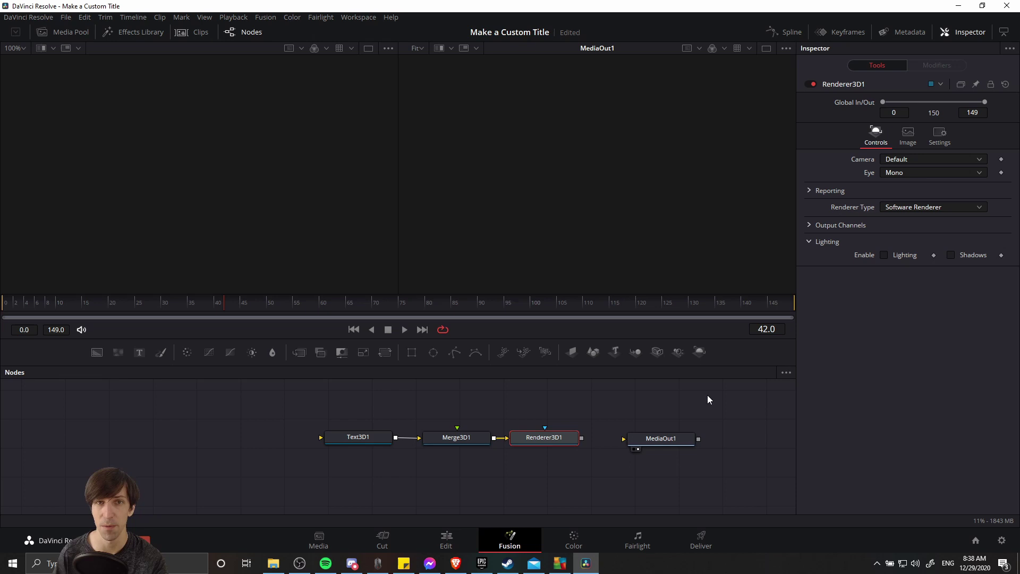
pyautogui.click(613, 440)
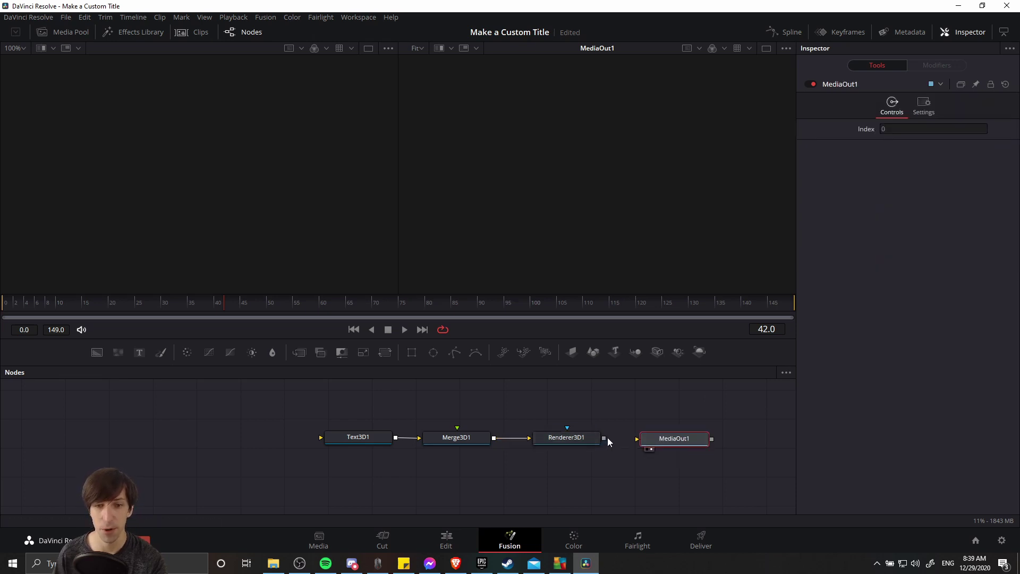
pyautogui.moveTo(605, 438); pyautogui.dragTo(640, 441)
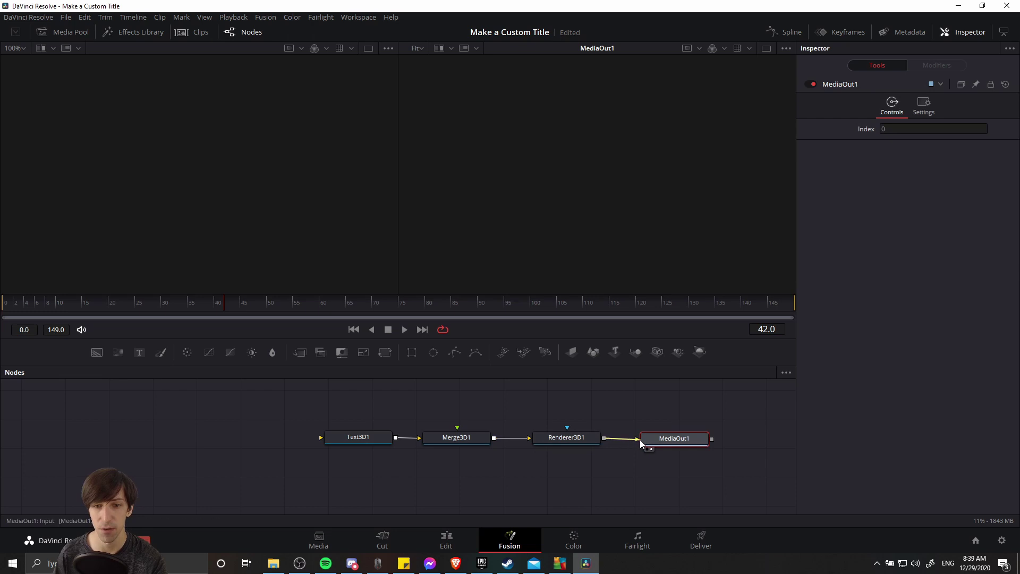
pyautogui.click(668, 439)
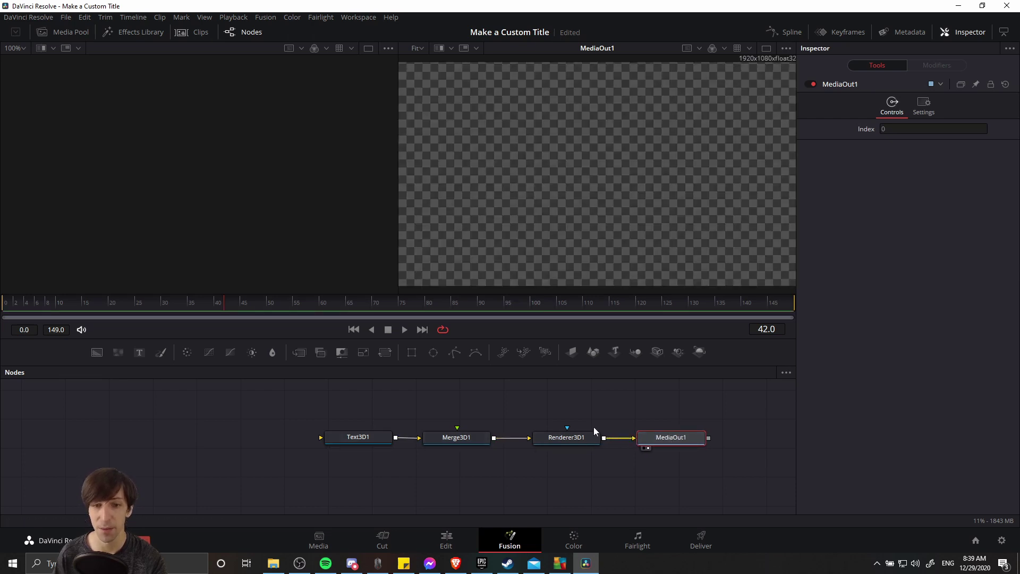
# Set Text3D1 to read '3D Template' at size 0.66 with a centred vertical anchor.
pyautogui.click(373, 441)
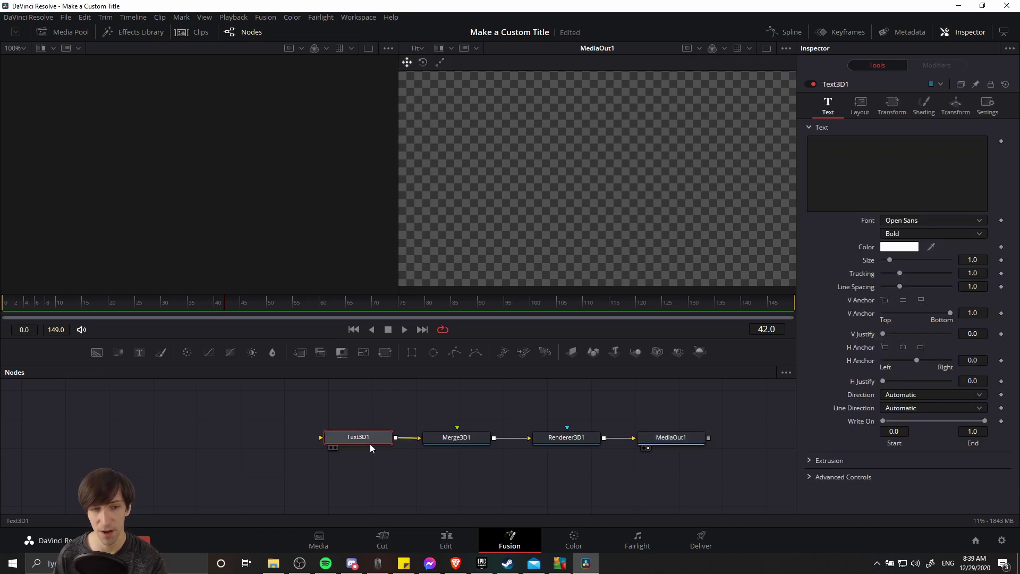
pyautogui.click(865, 175)
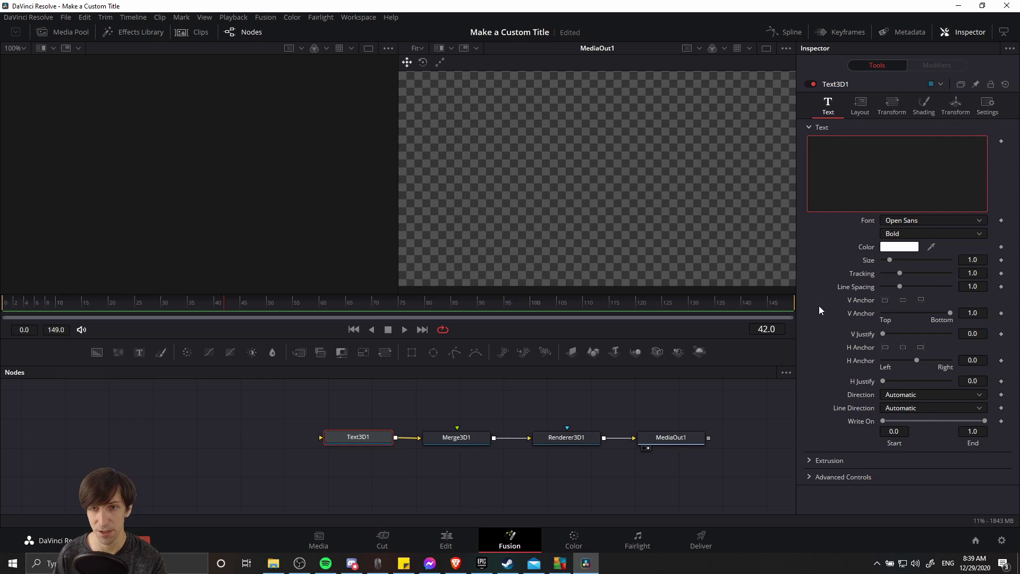
pyautogui.write('3D Template')
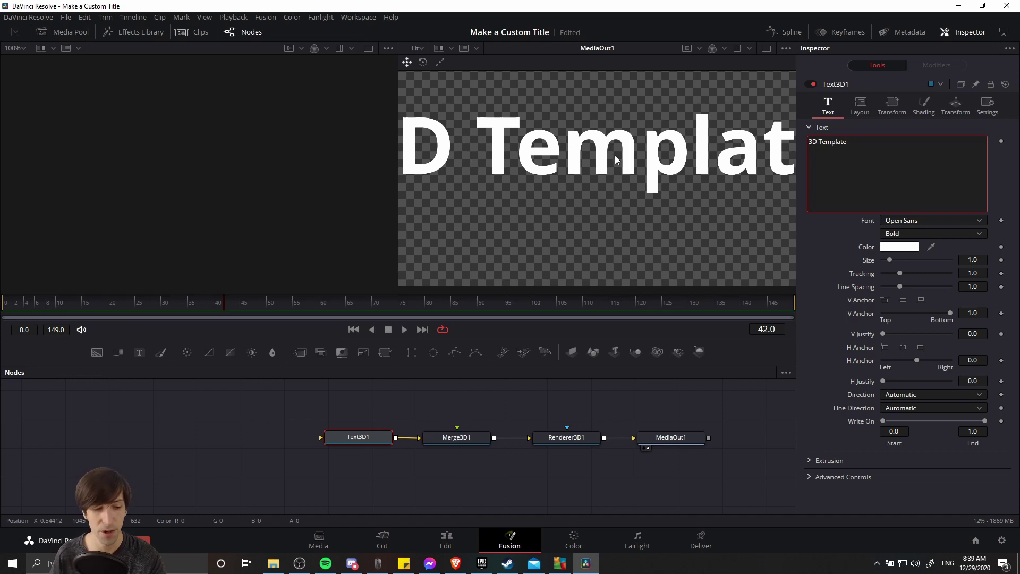
pyautogui.scroll(-2, 616, 160)
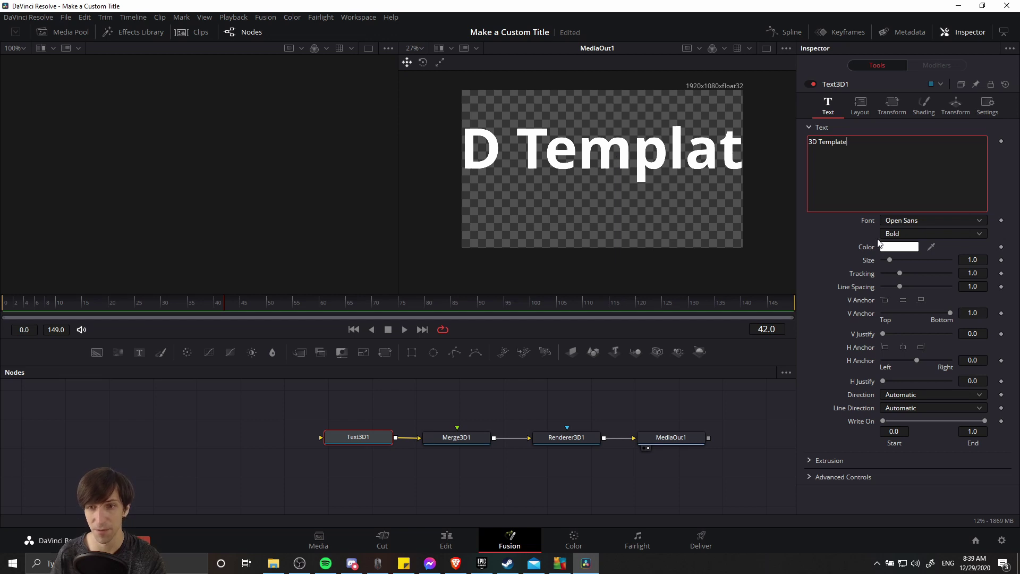
pyautogui.moveTo(889, 259); pyautogui.dragTo(887, 260)
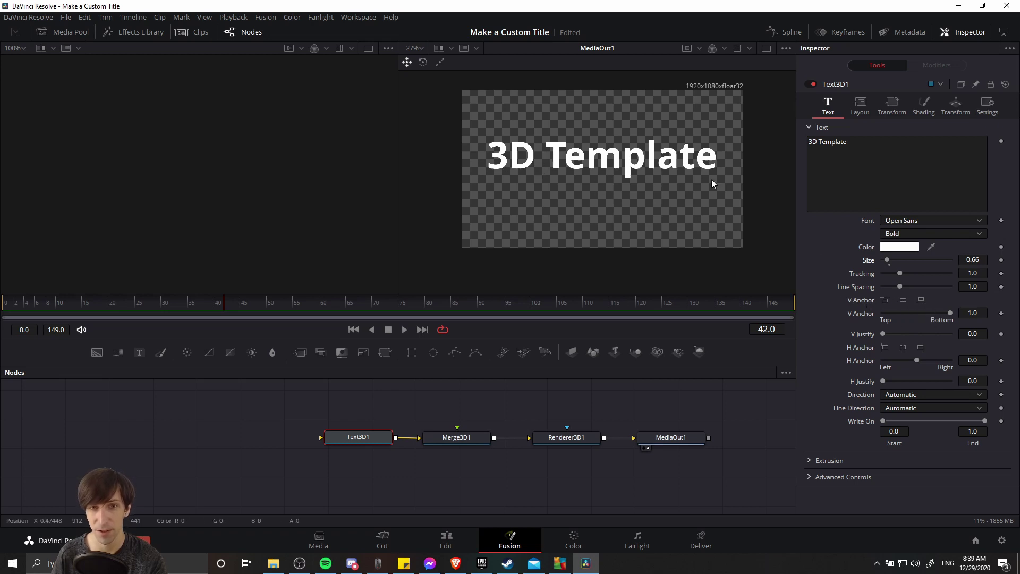
pyautogui.click(904, 301)
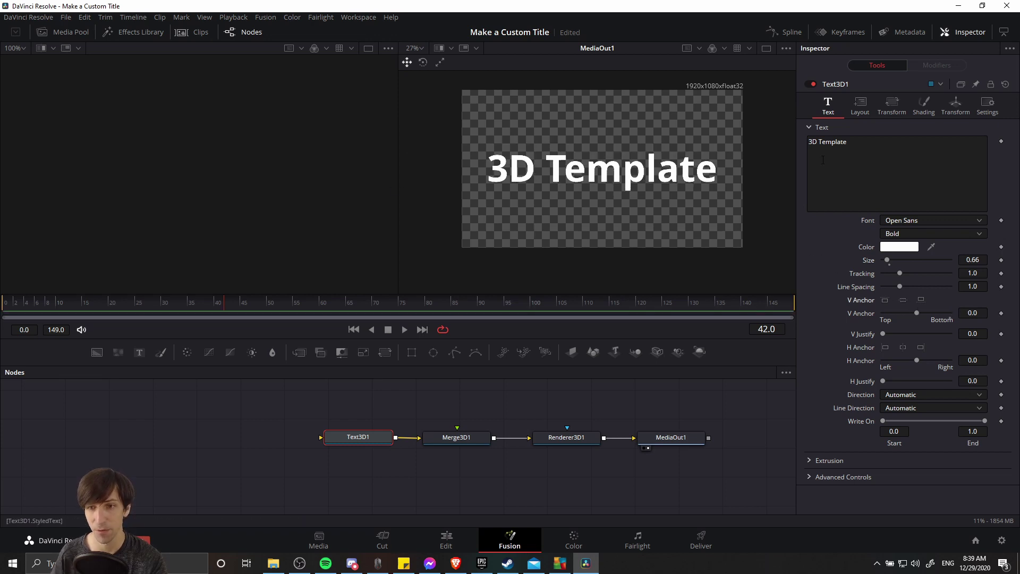
# Add two Shape 3D nodes feeding Merge3D1.
pyautogui.click(449, 438)
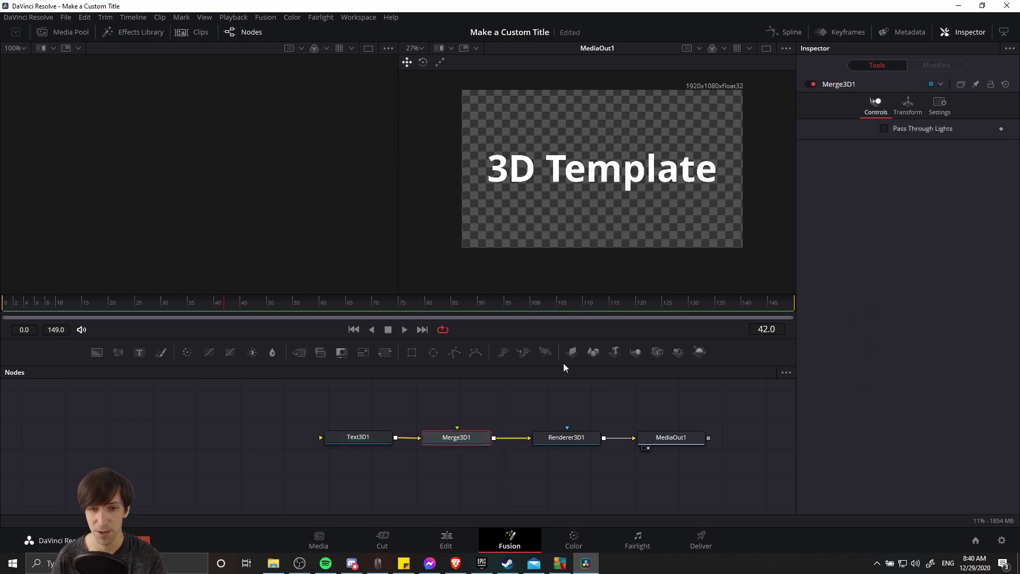
pyautogui.click(593, 353)
pyautogui.click(592, 353)
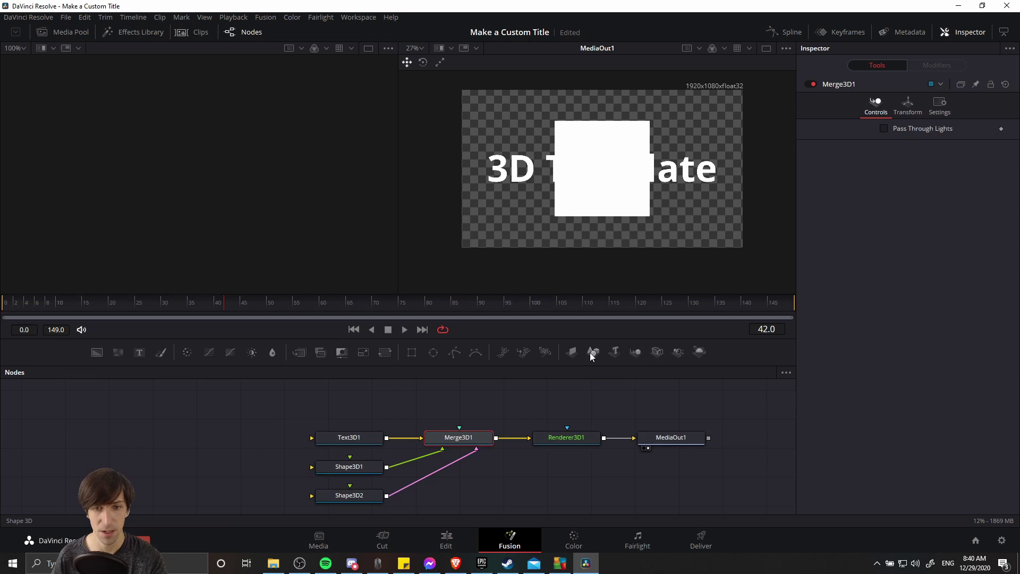
pyautogui.moveTo(314, 424); pyautogui.dragTo(469, 513)
# Set the Shape type of both Shape 3D nodes to Sphere.
pyautogui.click(352, 460)
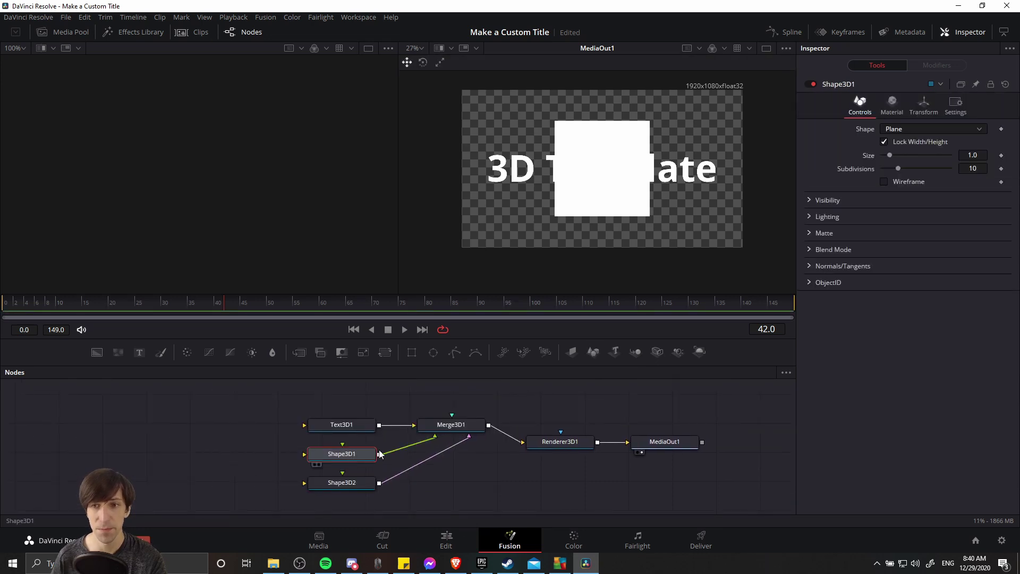
pyautogui.click(895, 129)
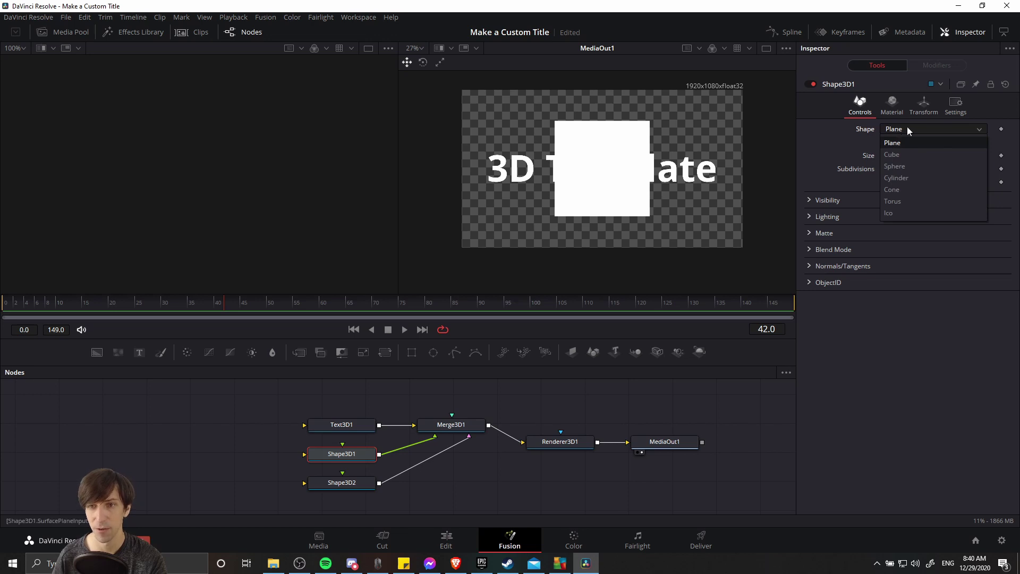
pyautogui.click(918, 166)
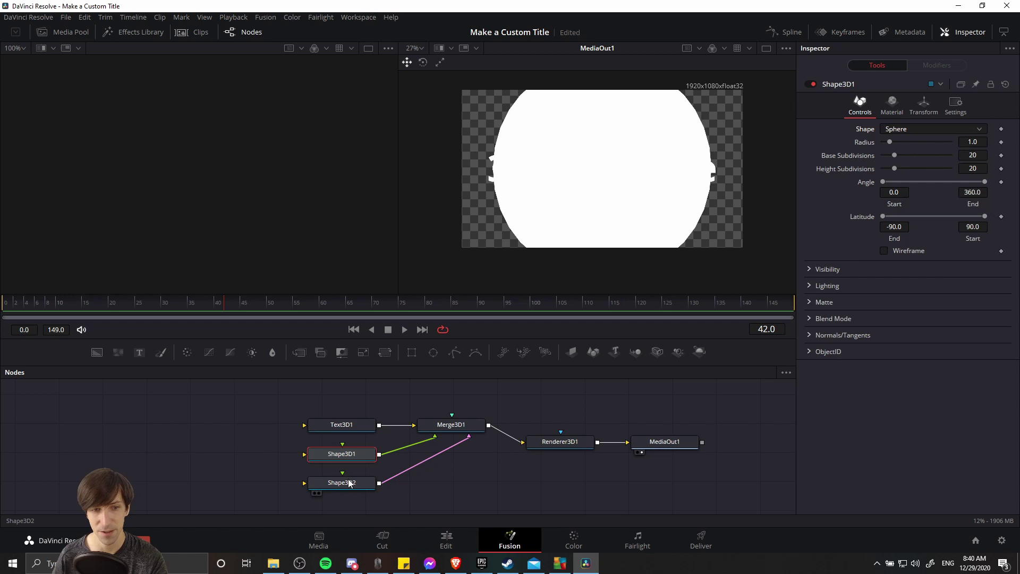
pyautogui.click(349, 482)
pyautogui.click(924, 130)
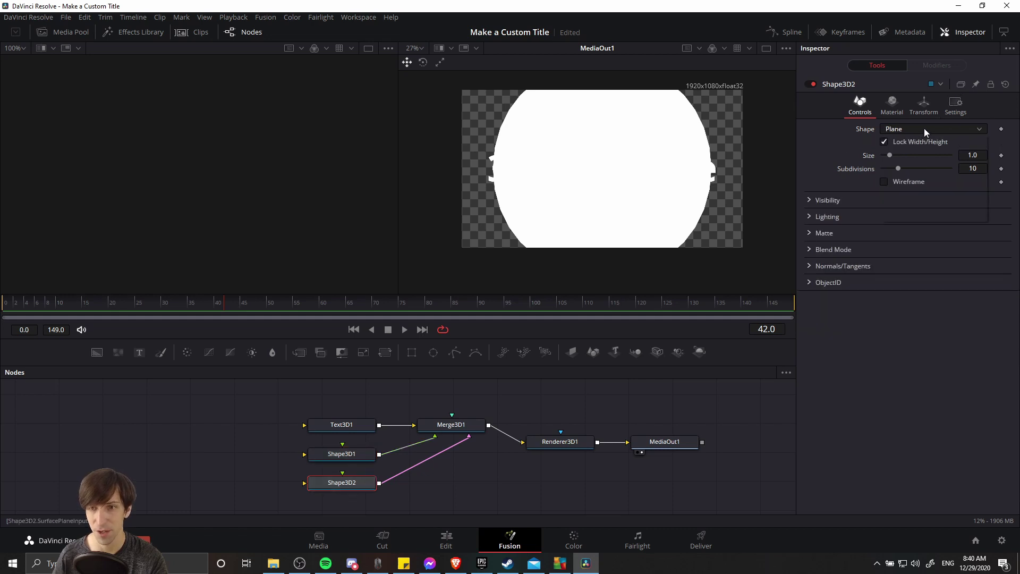
pyautogui.click(932, 167)
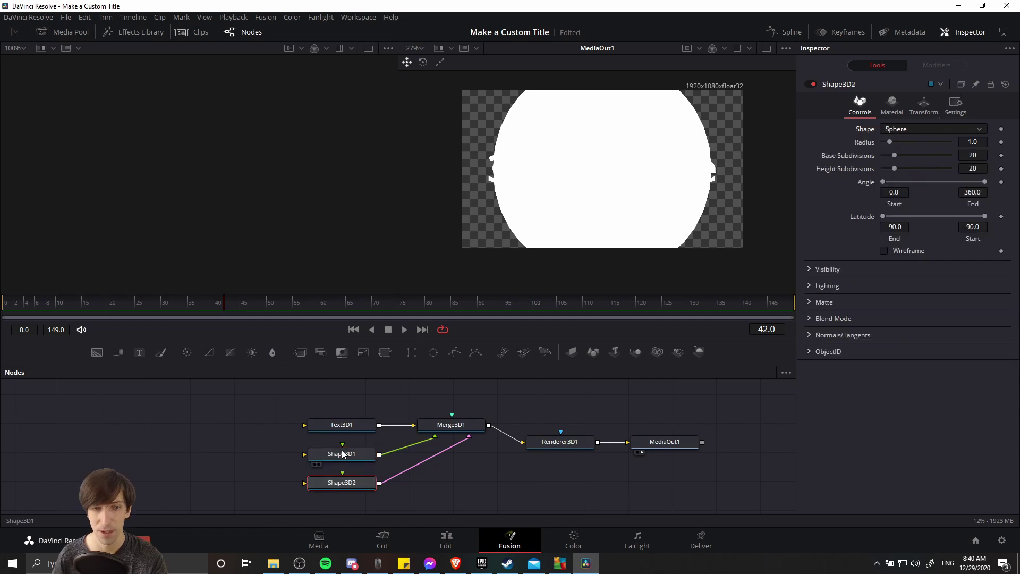
# Make Shape3D1's diffuse material colour orange.
pyautogui.click(350, 456)
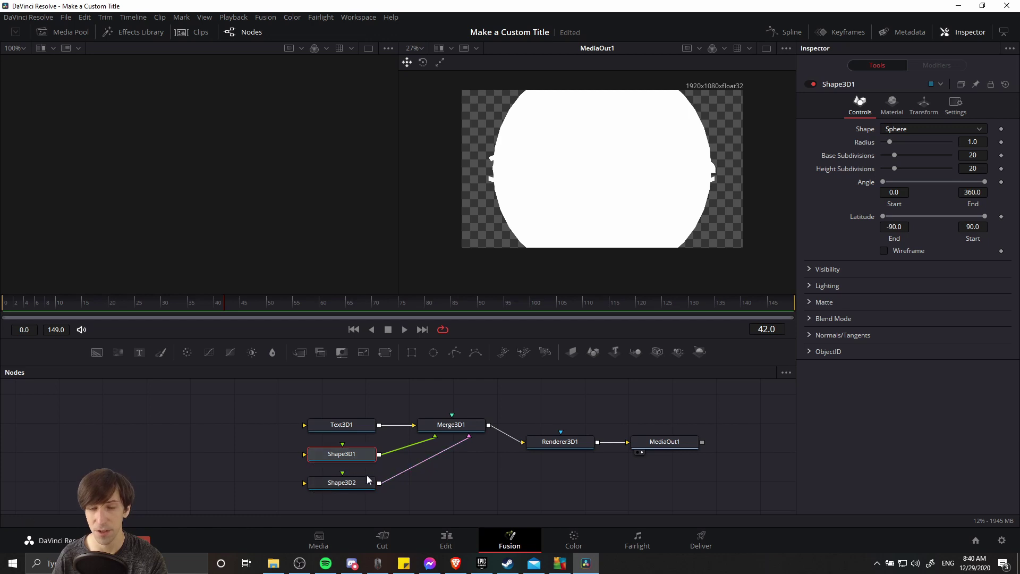
pyautogui.click(894, 107)
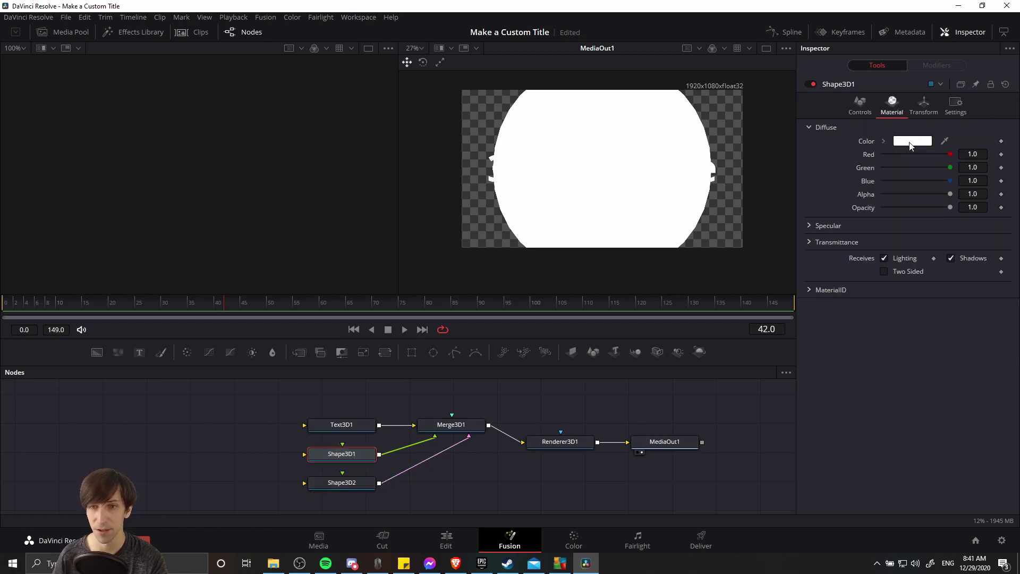
pyautogui.click(911, 141)
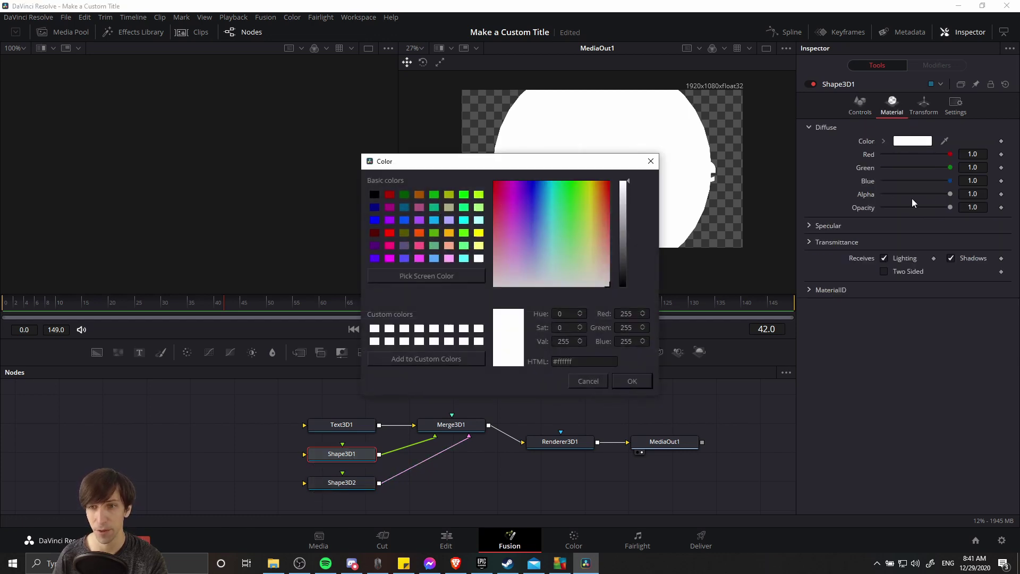
pyautogui.click(420, 234)
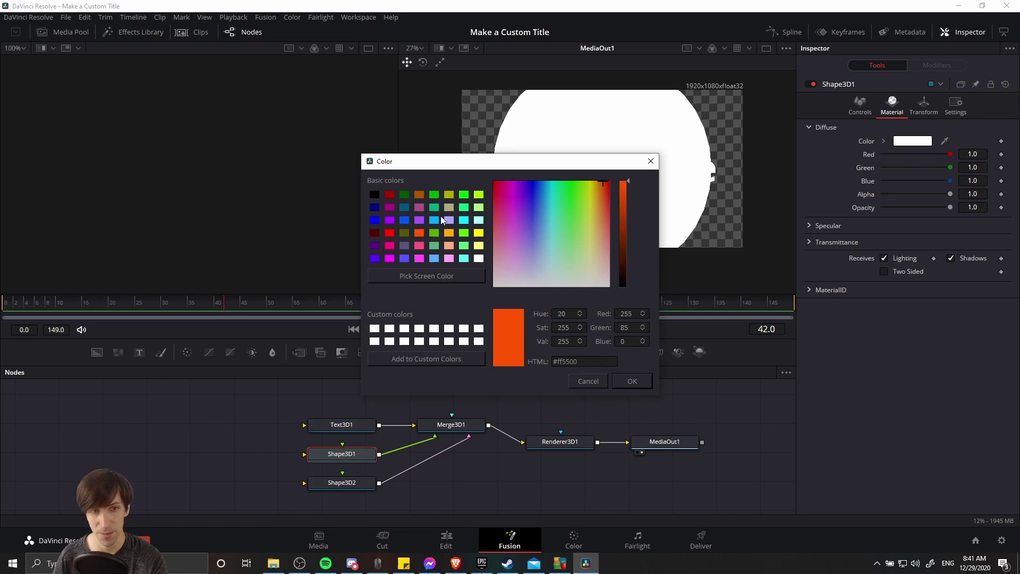
pyautogui.click(628, 381)
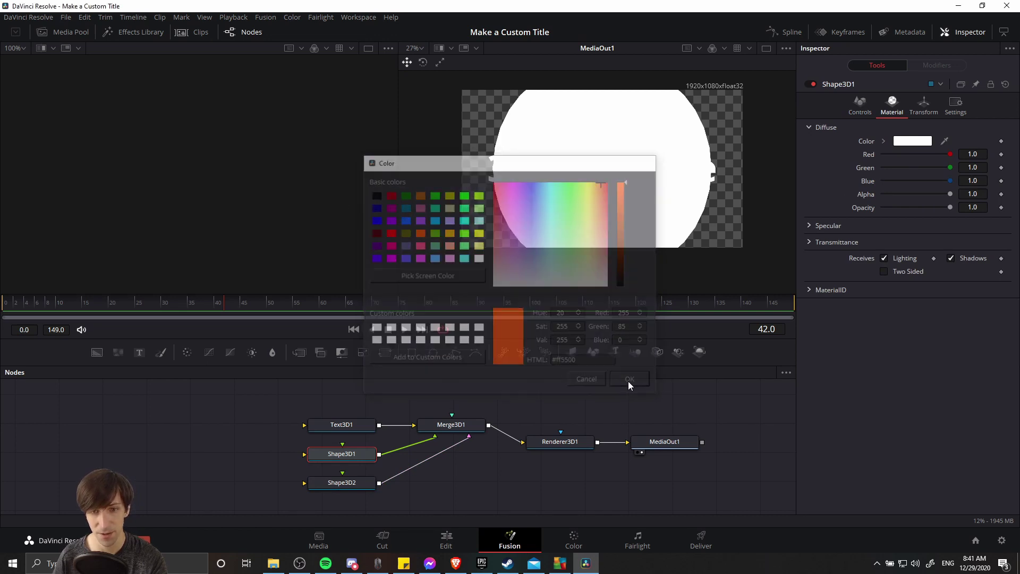
# Make Shape3D2's diffuse material colour light cyan (#aaffff).
pyautogui.click(341, 483)
pyautogui.click(892, 107)
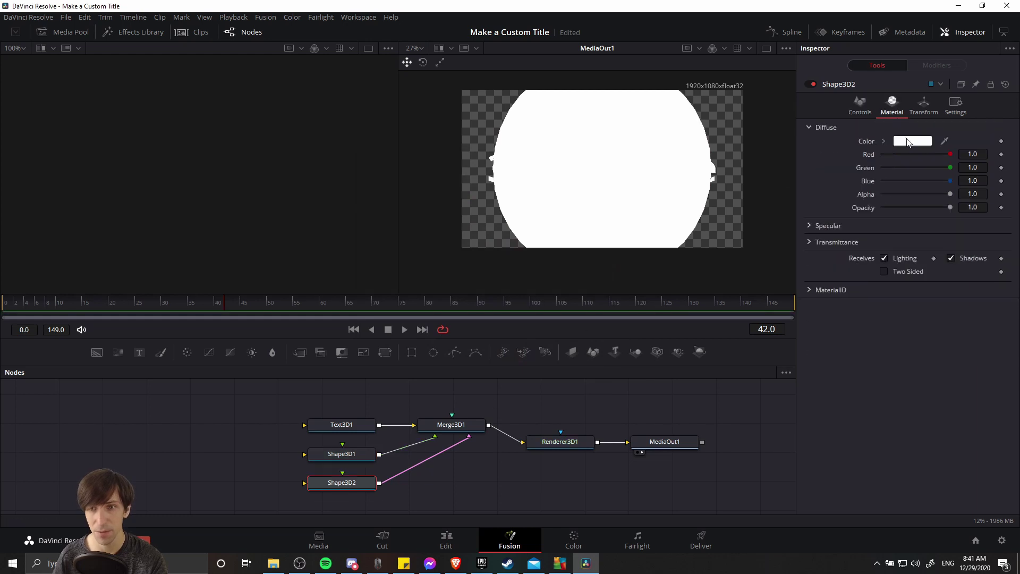
pyautogui.click(912, 140)
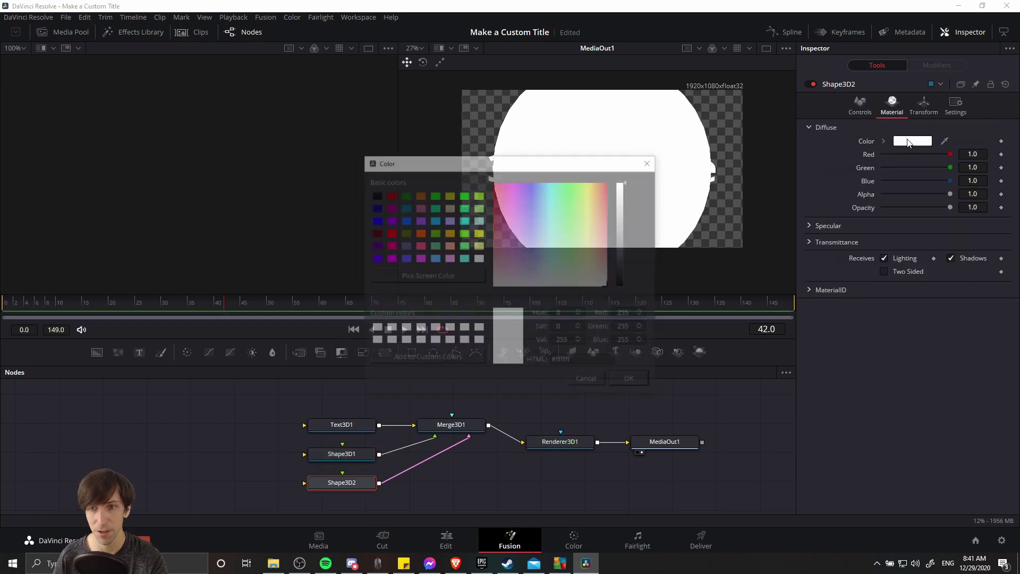
pyautogui.click(480, 220)
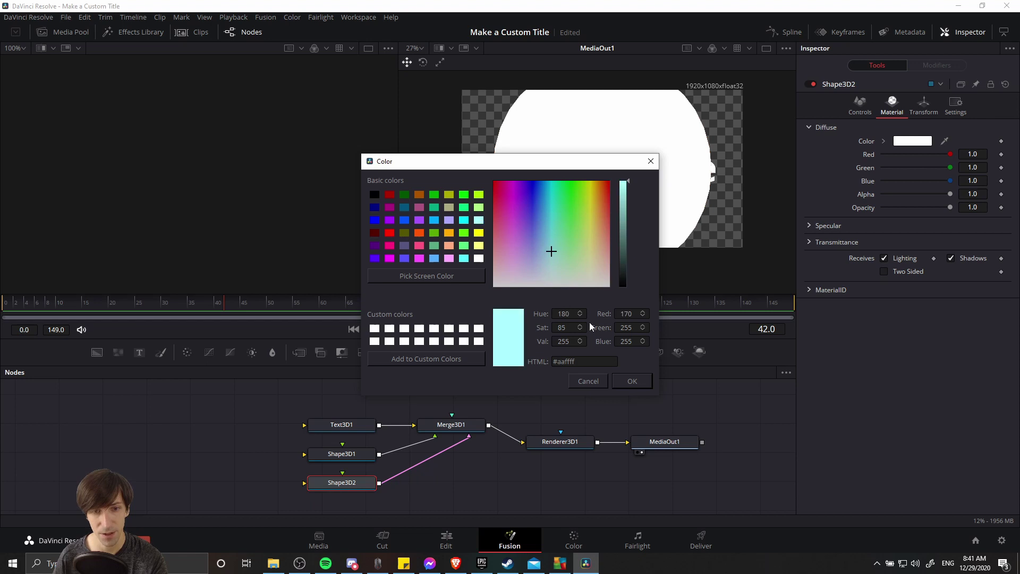
pyautogui.click(631, 381)
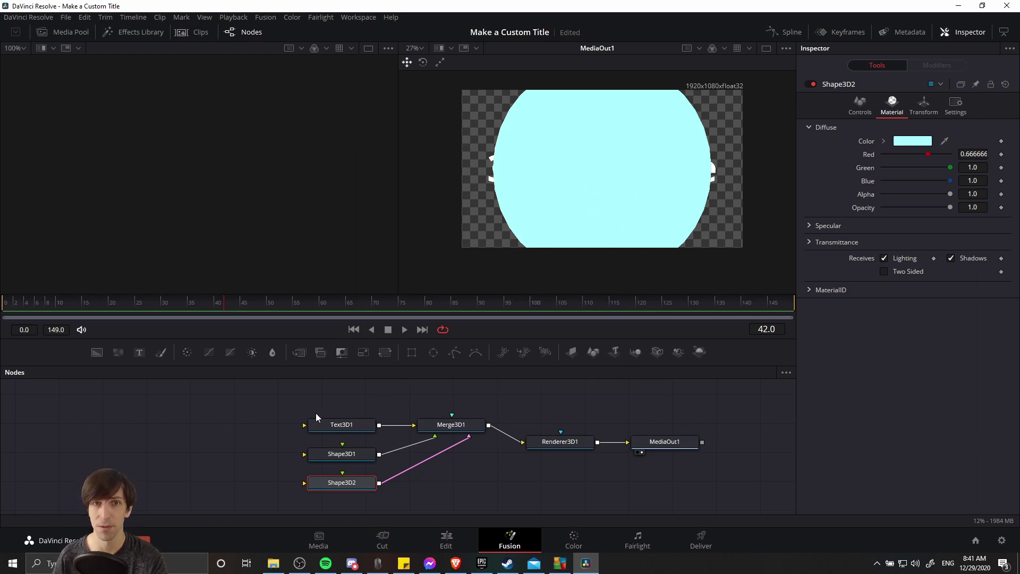
# Move the cyan sphere to Z -1.45 and the orange sphere to Z -2.03, X 0.551.
pyautogui.click(923, 106)
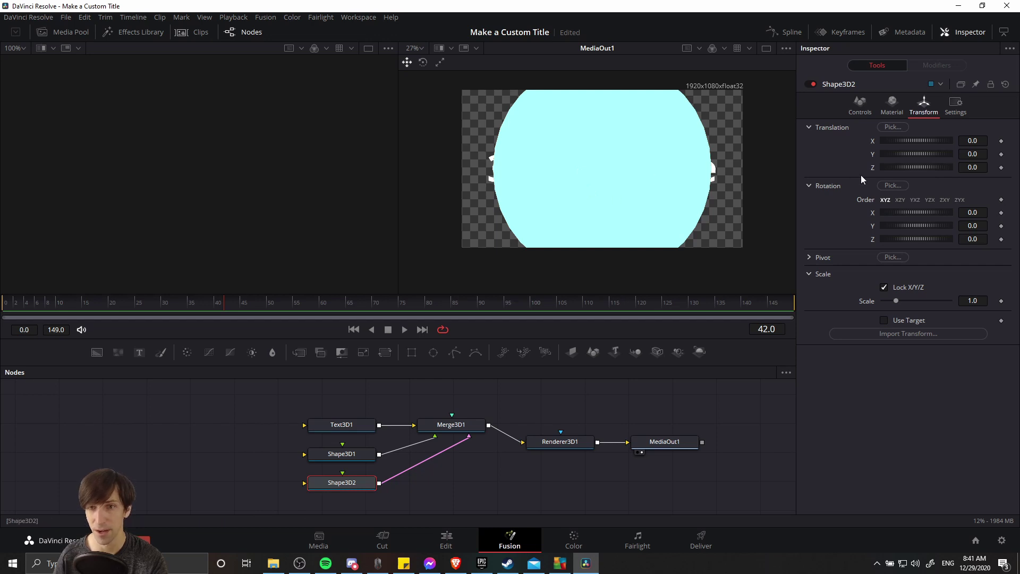
pyautogui.moveTo(914, 167); pyautogui.dragTo(909, 167)
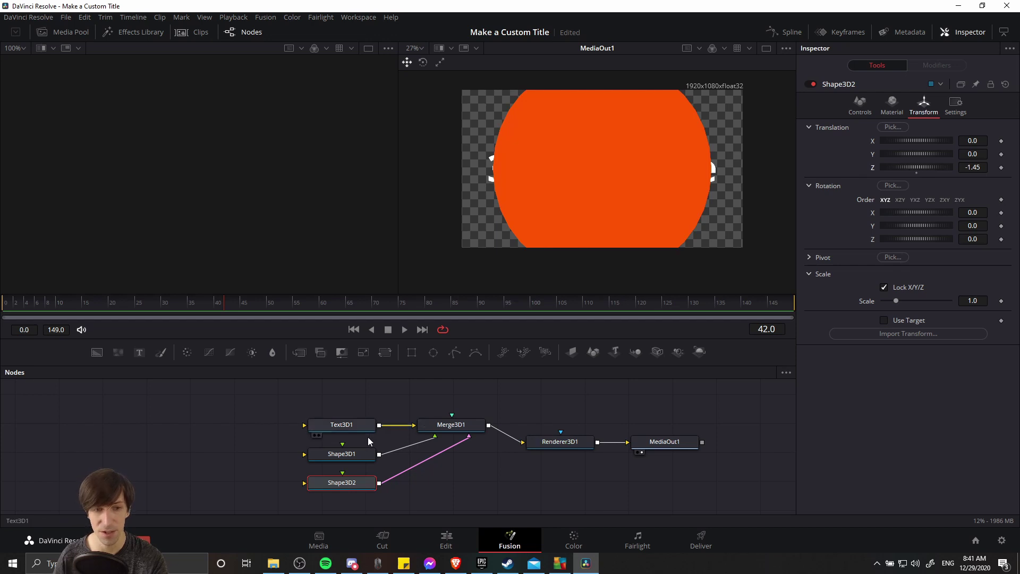
pyautogui.click(355, 455)
pyautogui.click(922, 114)
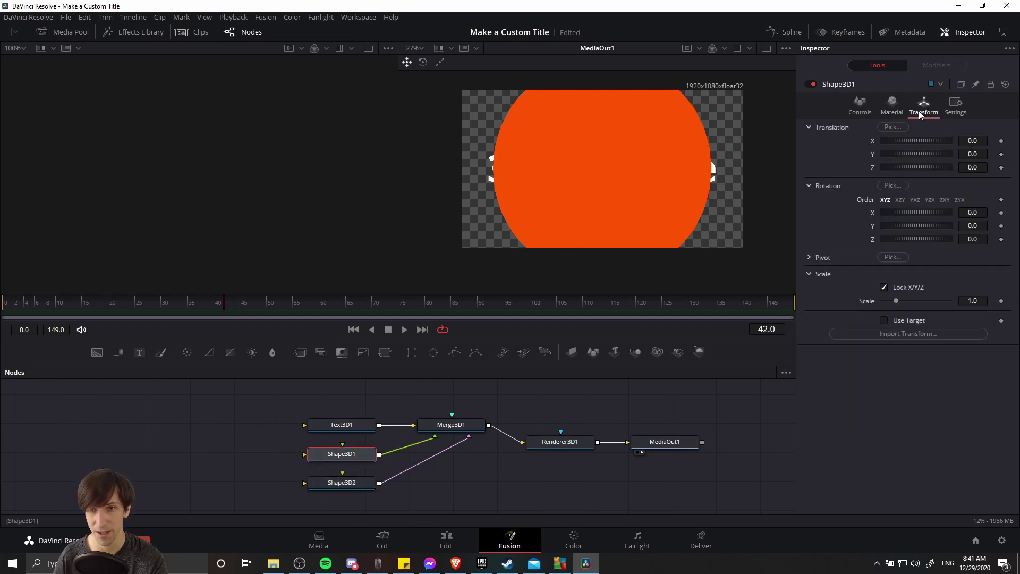
pyautogui.moveTo(939, 168); pyautogui.dragTo(931, 167)
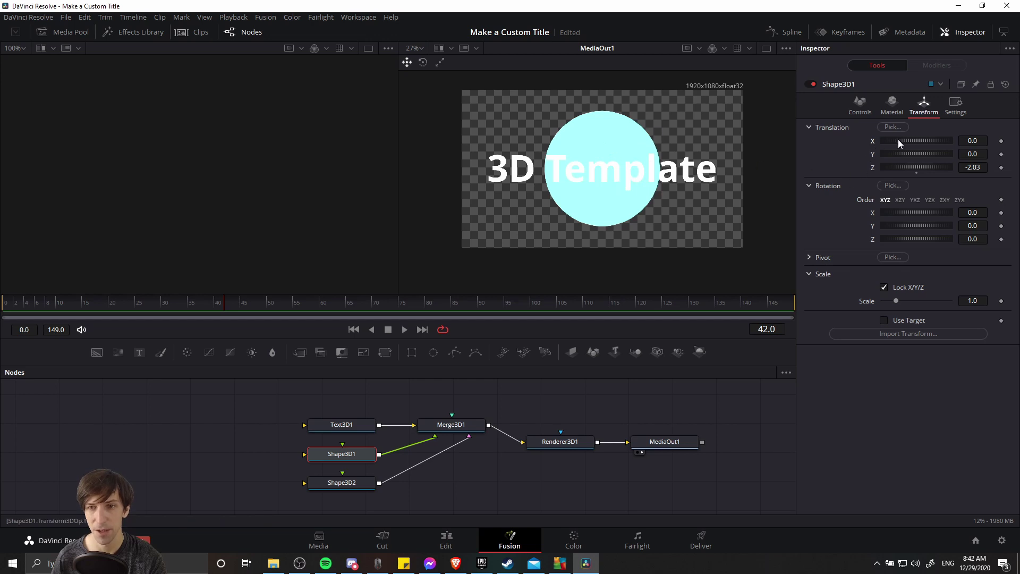
pyautogui.moveTo(903, 141); pyautogui.dragTo(913, 141)
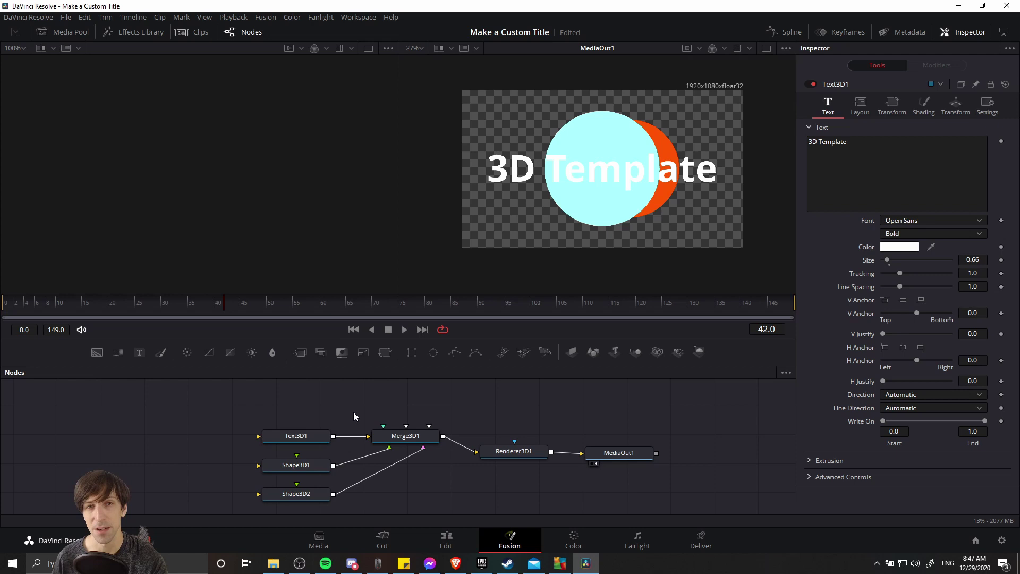
# Enable lighting and shadows in Renderer3D1.
pyautogui.moveTo(383, 416); pyautogui.dragTo(388, 421)
pyautogui.click(503, 456)
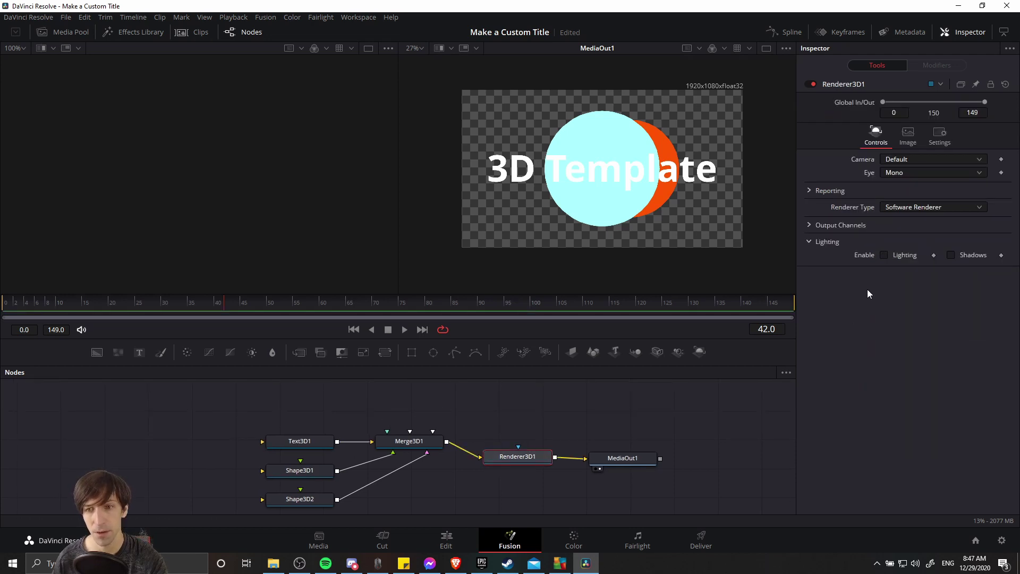
pyautogui.click(884, 255)
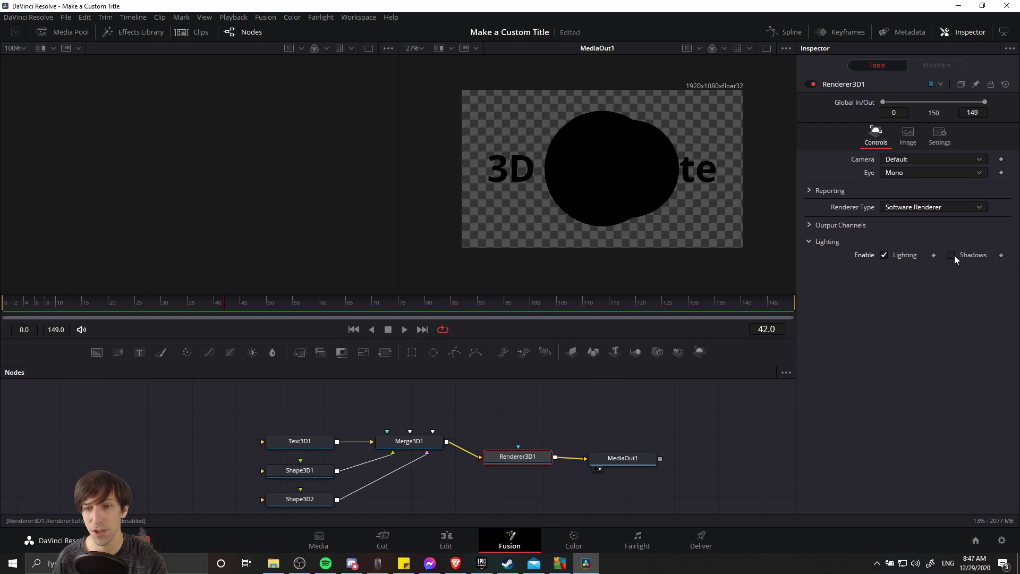
pyautogui.click(954, 255)
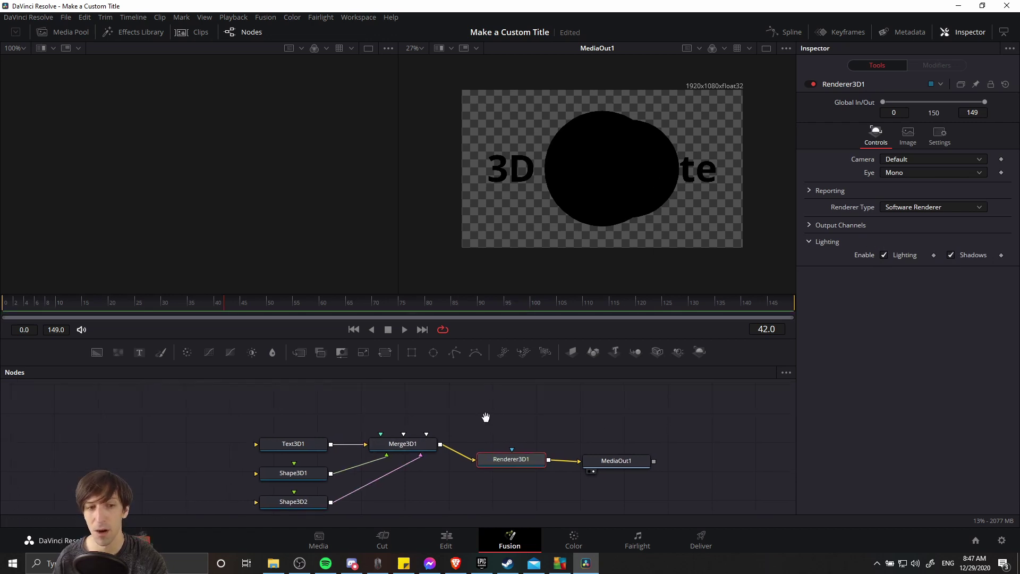
# Add an AmbientLight1 node into Merge3D1 and raise its intensity to 0.874.
pyautogui.moveTo(495, 413); pyautogui.dragTo(485, 416)
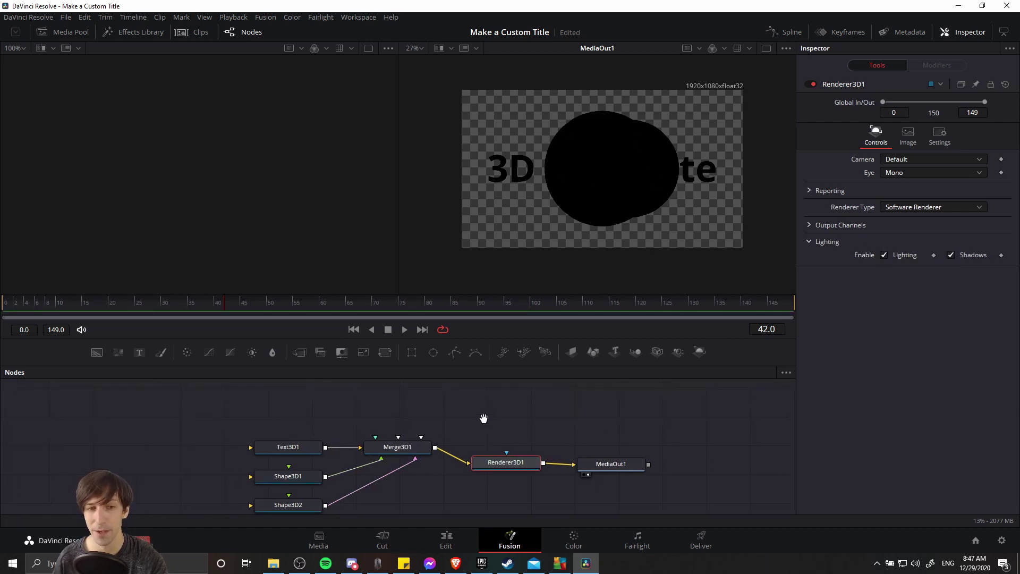
pyautogui.click(352, 404)
pyautogui.rightClick(336, 395)
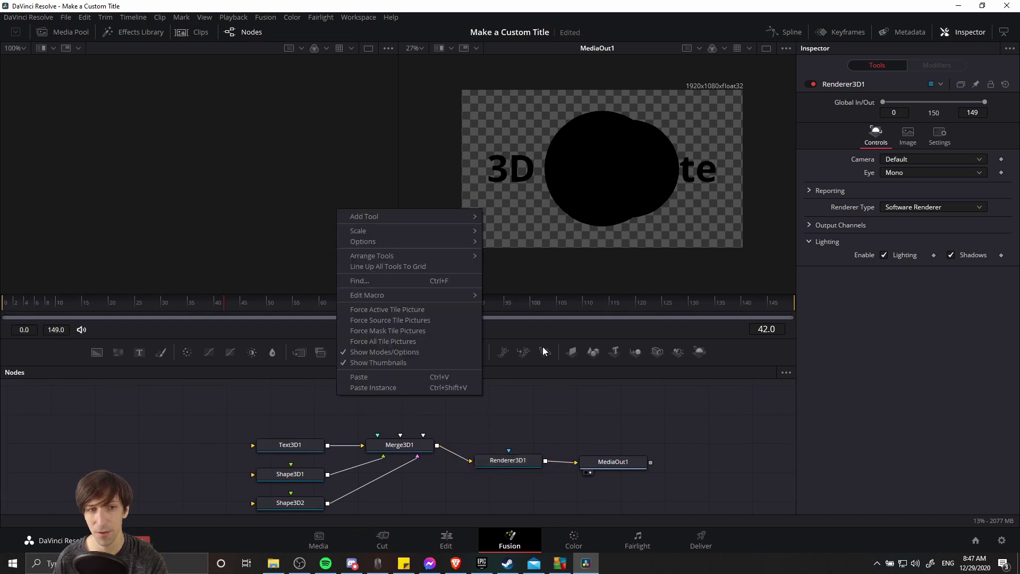
pyautogui.moveTo(465, 222)
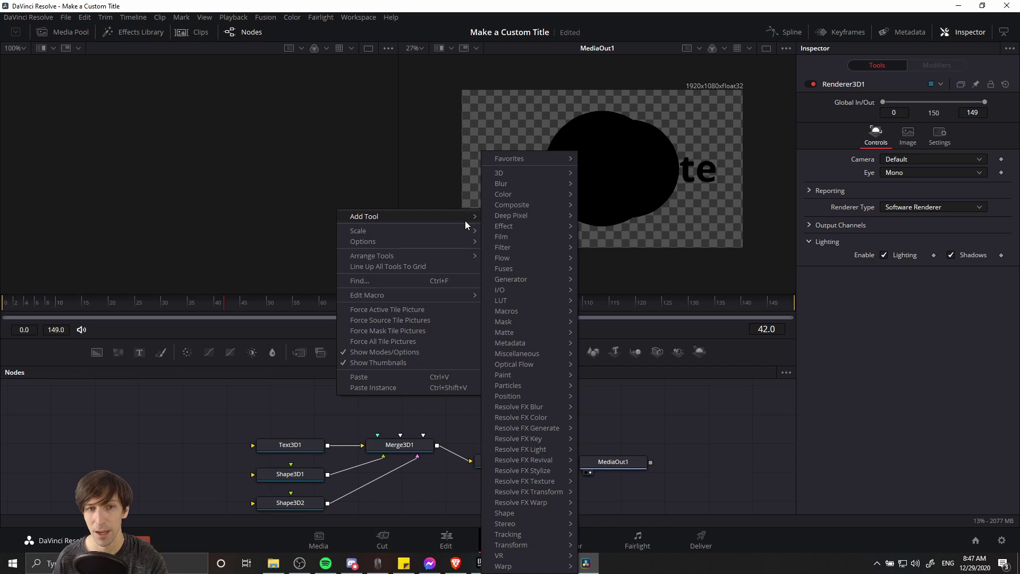
pyautogui.moveTo(505, 175)
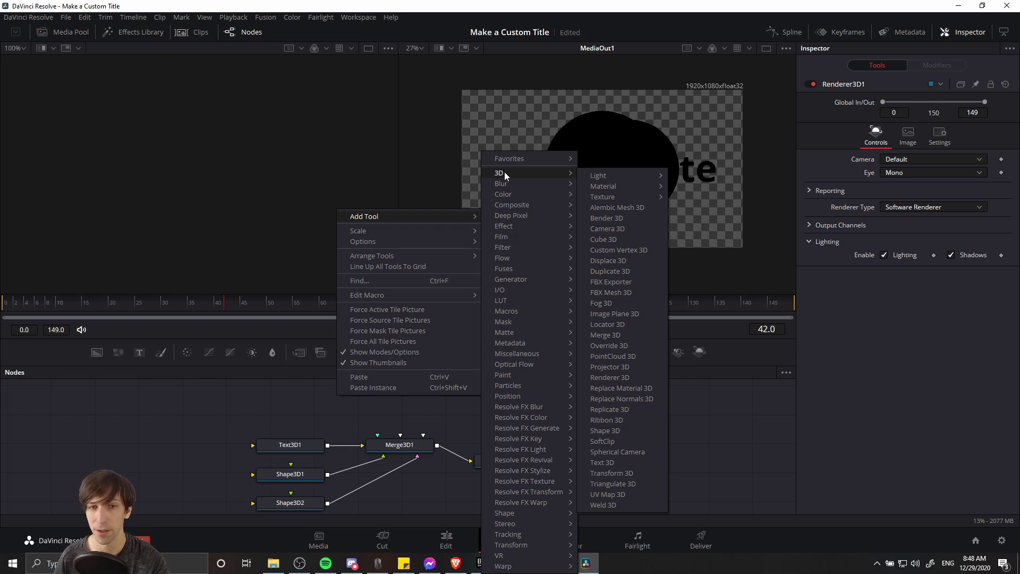
pyautogui.moveTo(607, 176)
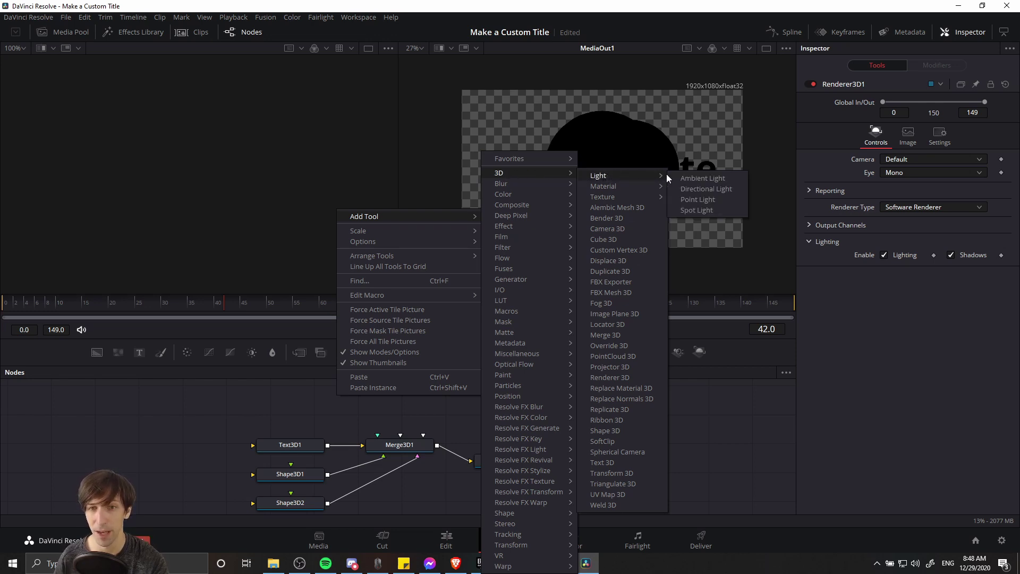
pyautogui.click(687, 178)
pyautogui.moveTo(374, 402); pyautogui.dragTo(400, 451)
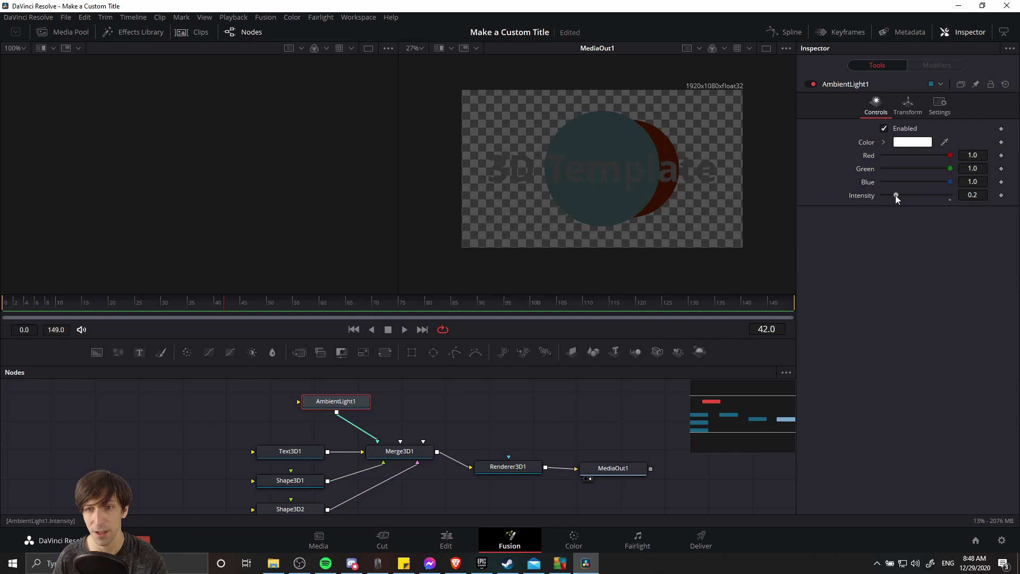
pyautogui.moveTo(896, 195); pyautogui.dragTo(940, 196)
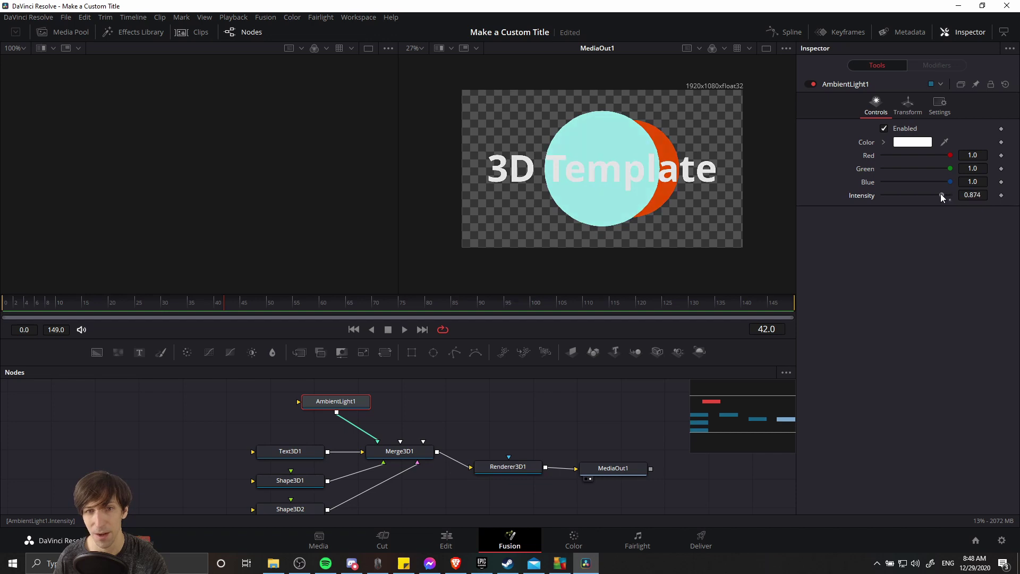
# Add a Directional Light node wired into Merge3D1, placed beside the ambient light.
pyautogui.click(442, 361)
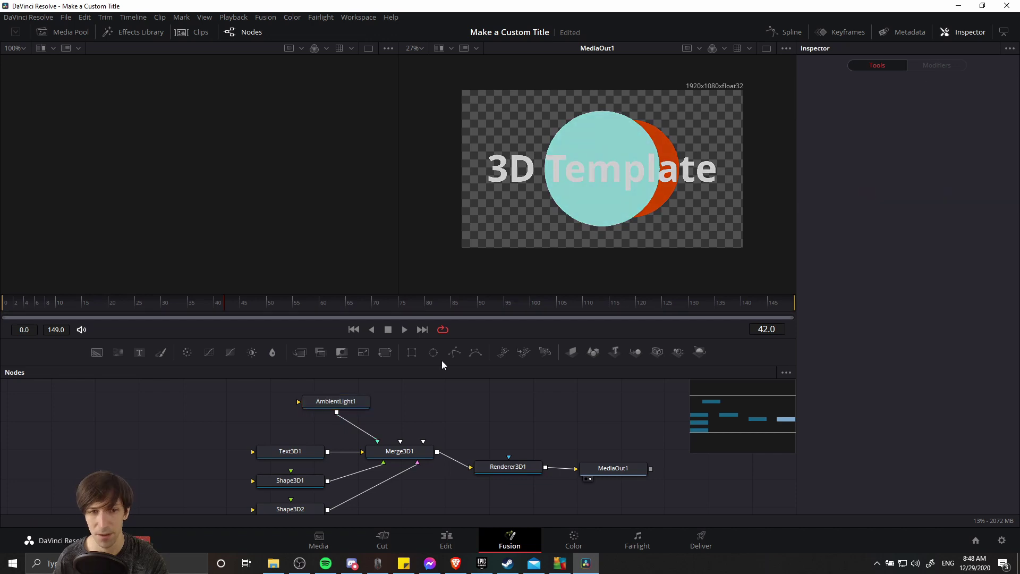
pyautogui.rightClick(386, 402)
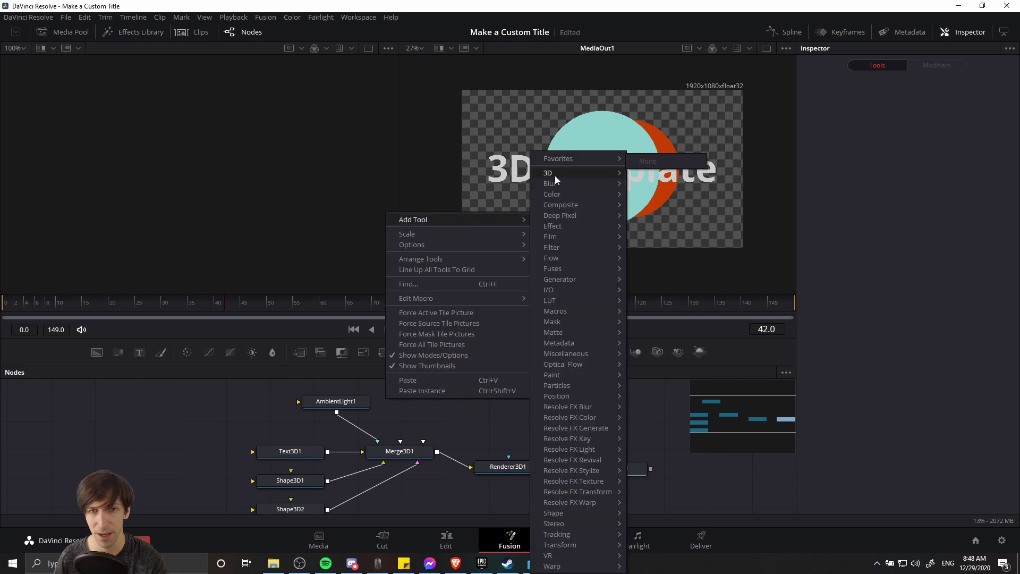
pyautogui.moveTo(555, 174)
pyautogui.moveTo(647, 180)
pyautogui.click(757, 187)
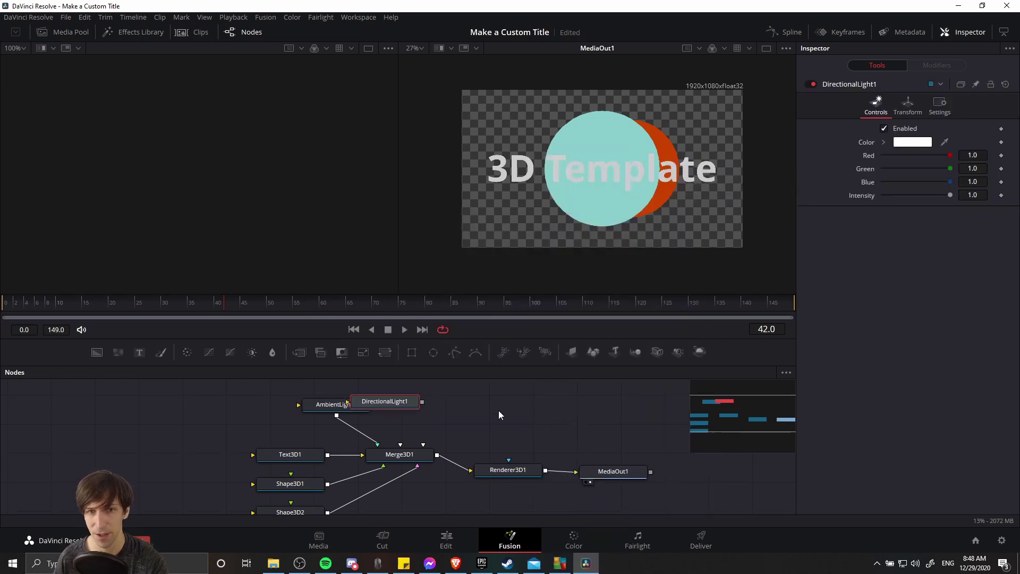
pyautogui.moveTo(422, 403); pyautogui.dragTo(423, 444)
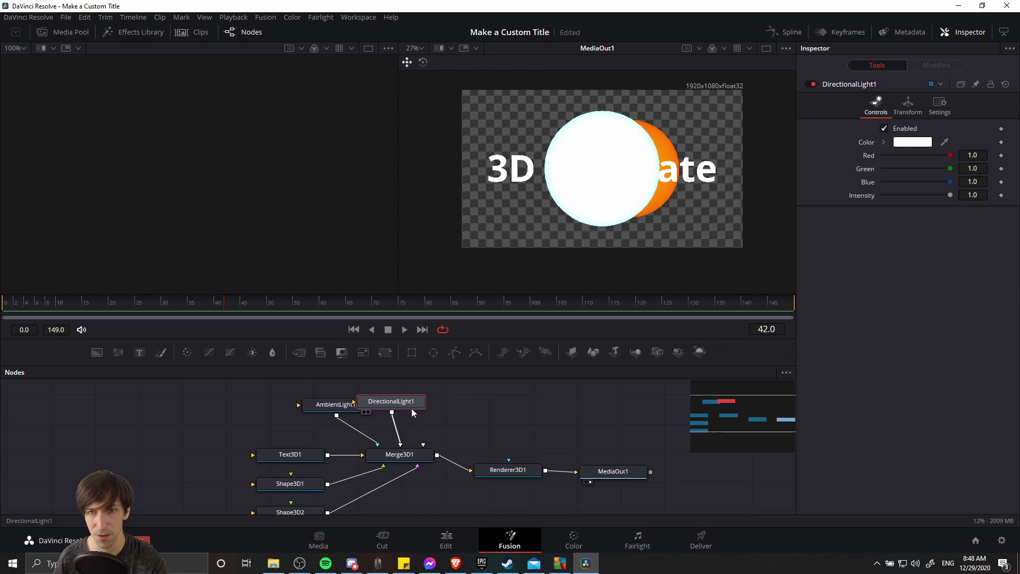
pyautogui.moveTo(403, 410); pyautogui.dragTo(438, 416)
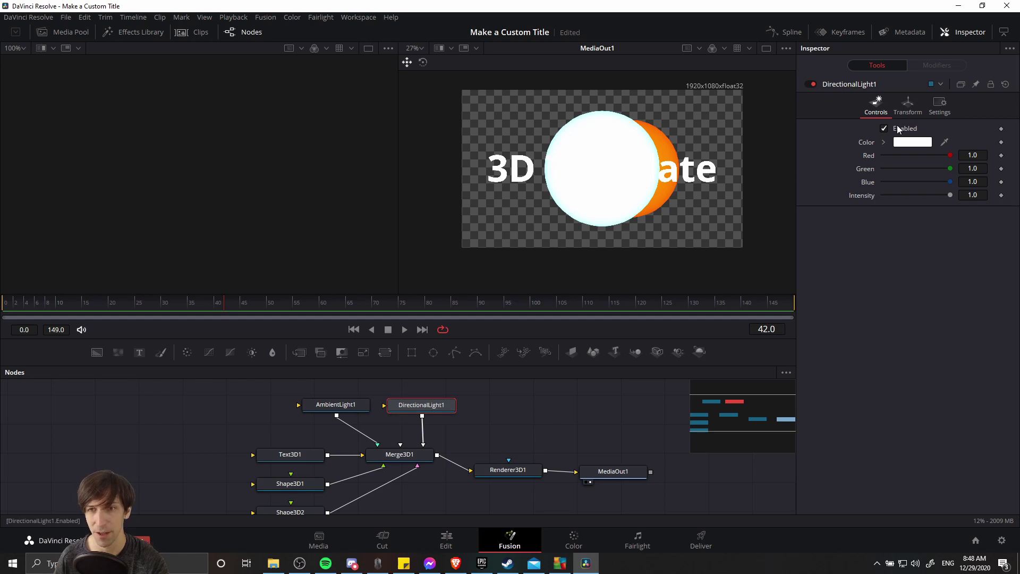
# Lower DirectionalLight1's intensity to 0.465.
pyautogui.click(909, 110)
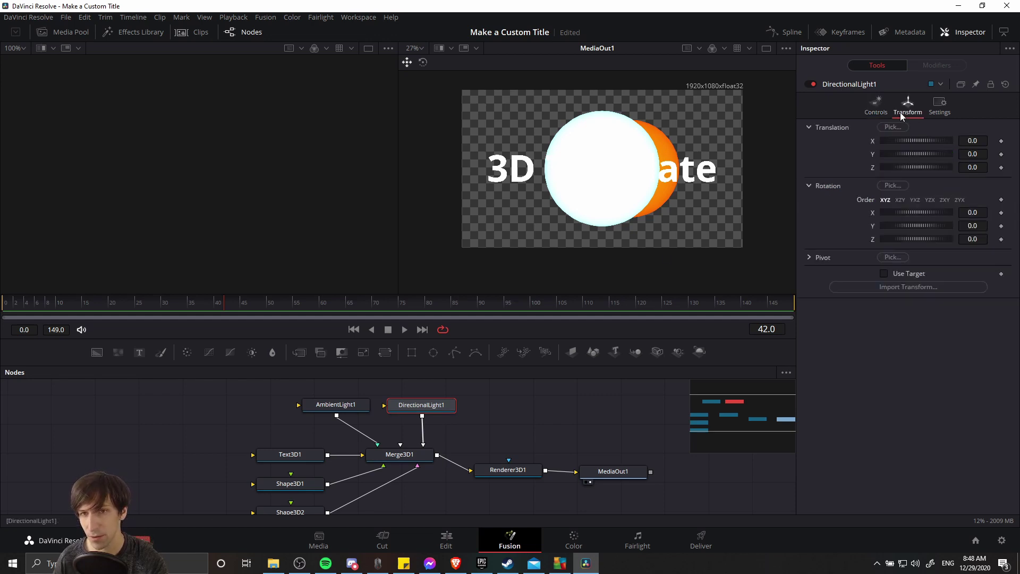
pyautogui.click(876, 106)
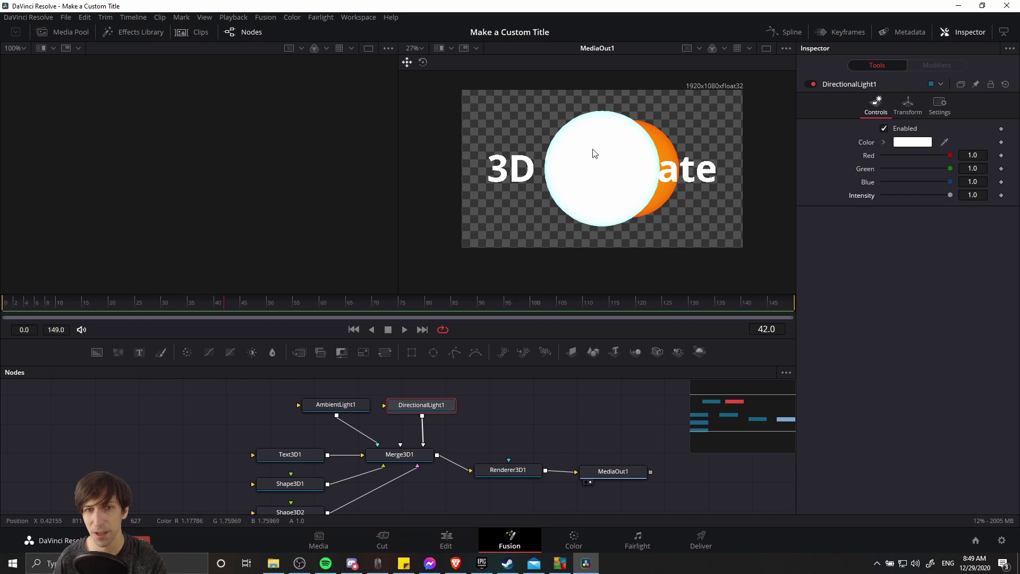
pyautogui.moveTo(946, 193); pyautogui.dragTo(913, 195)
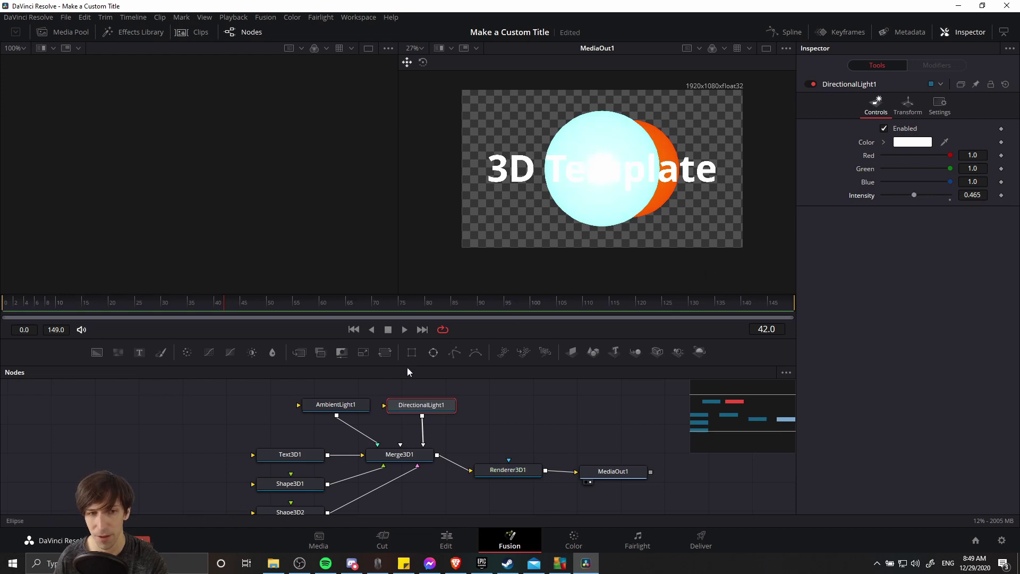
pyautogui.scroll(-2, 356, 433)
# Load Merge3D1 into the left viewer and orbit the perspective view around the spheres and title.
pyautogui.click(372, 439)
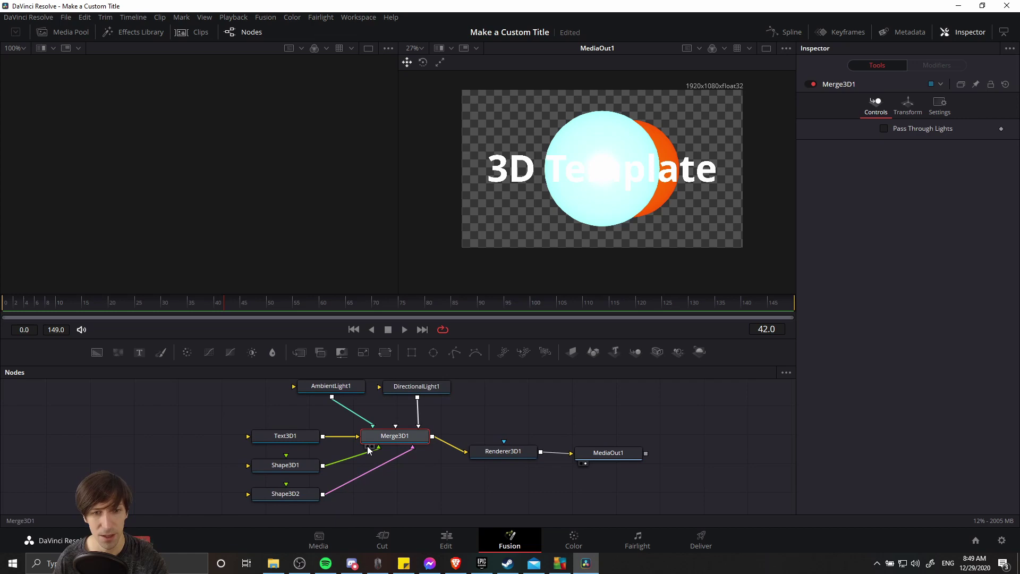
pyautogui.press('1')
pyautogui.scroll(-8, 276, 169)
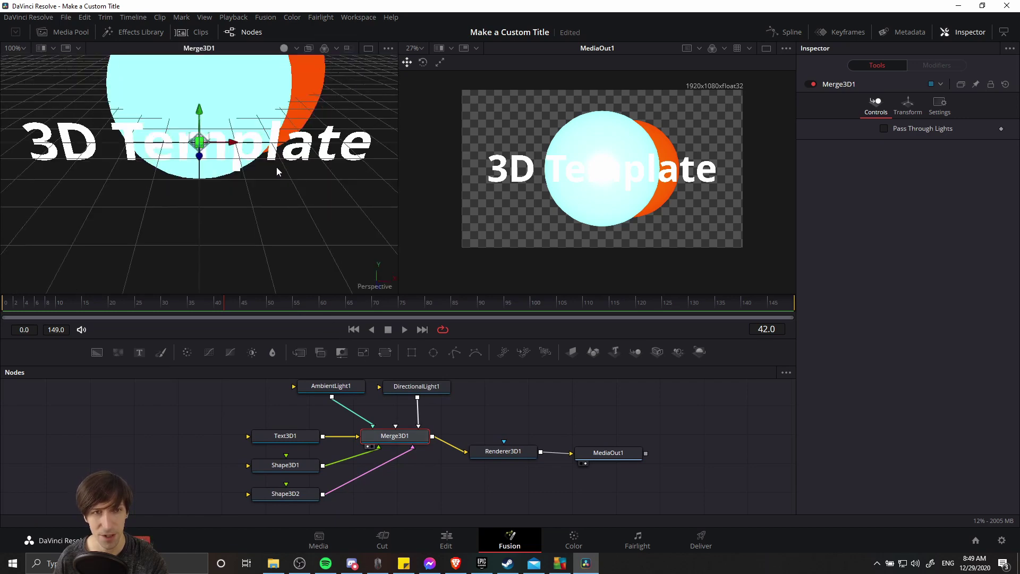
pyautogui.scroll(5, 288, 144)
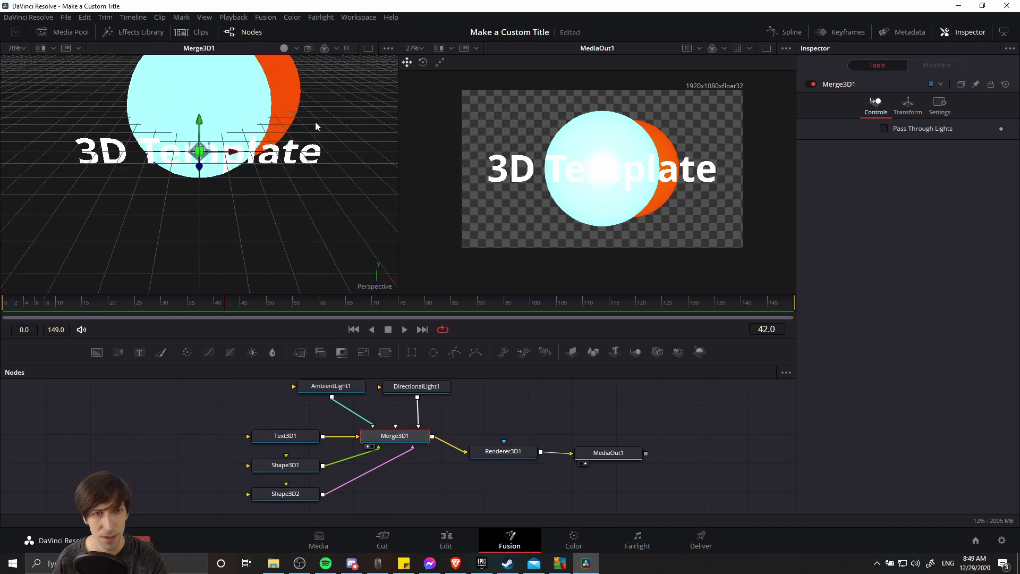
pyautogui.moveTo(314, 122); pyautogui.dragTo(227, 129)
pyautogui.moveTo(316, 146); pyautogui.dragTo(213, 145)
pyautogui.scroll(-2, 271, 126)
pyautogui.scroll(-2, 252, 166)
pyautogui.click(252, 166)
pyautogui.scroll(2, 243, 139)
# Nudge the cyan sphere Shape3D2 slightly along X with its gizmo.
pyautogui.click(191, 150)
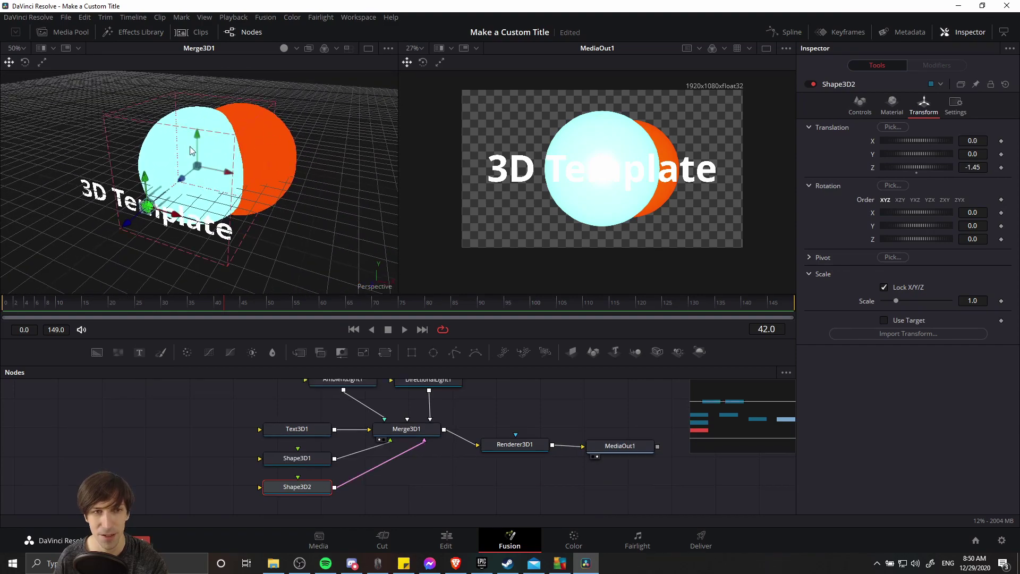
pyautogui.click(280, 151)
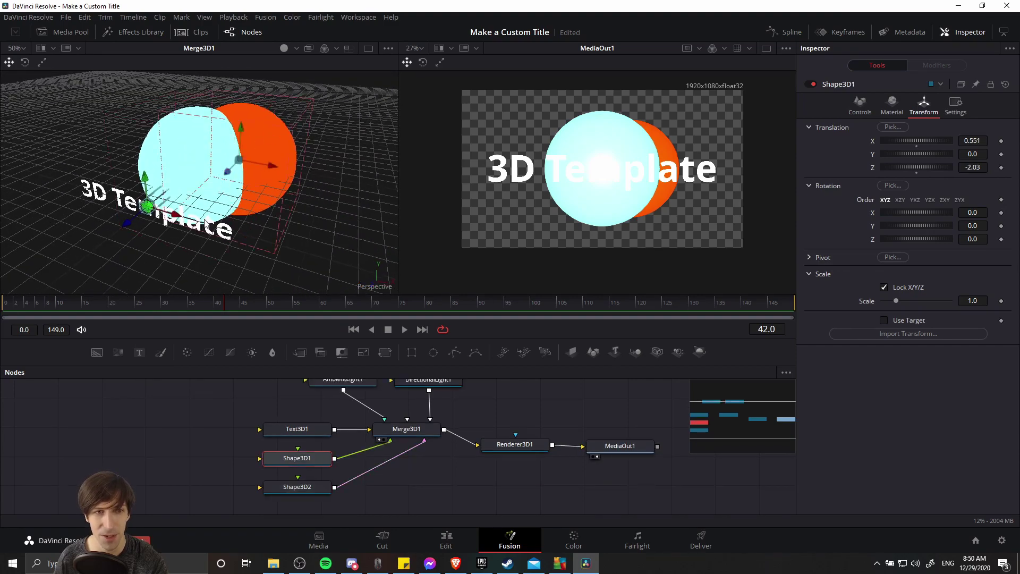
pyautogui.click(206, 222)
pyautogui.moveTo(213, 157); pyautogui.dragTo(250, 183)
pyautogui.click(201, 153)
pyautogui.moveTo(180, 201); pyautogui.dragTo(171, 200)
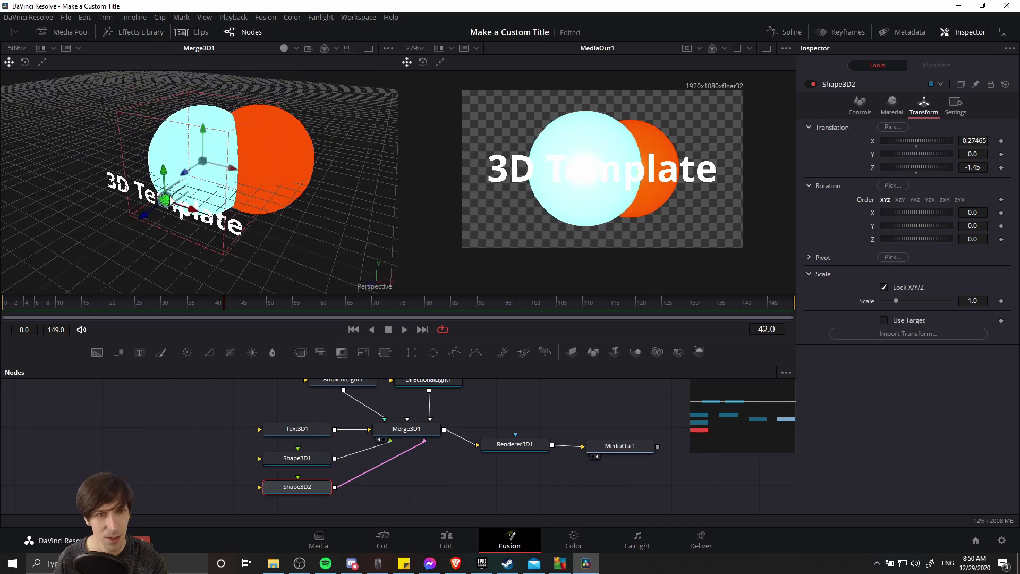
pyautogui.scroll(1, 425, 409)
# Raise the directional light and tilt it to Rotation X -36.5 to highlight the spheres.
pyautogui.click(431, 401)
pyautogui.moveTo(150, 215); pyautogui.dragTo(66, 270)
pyautogui.moveTo(232, 263); pyautogui.dragTo(346, 251)
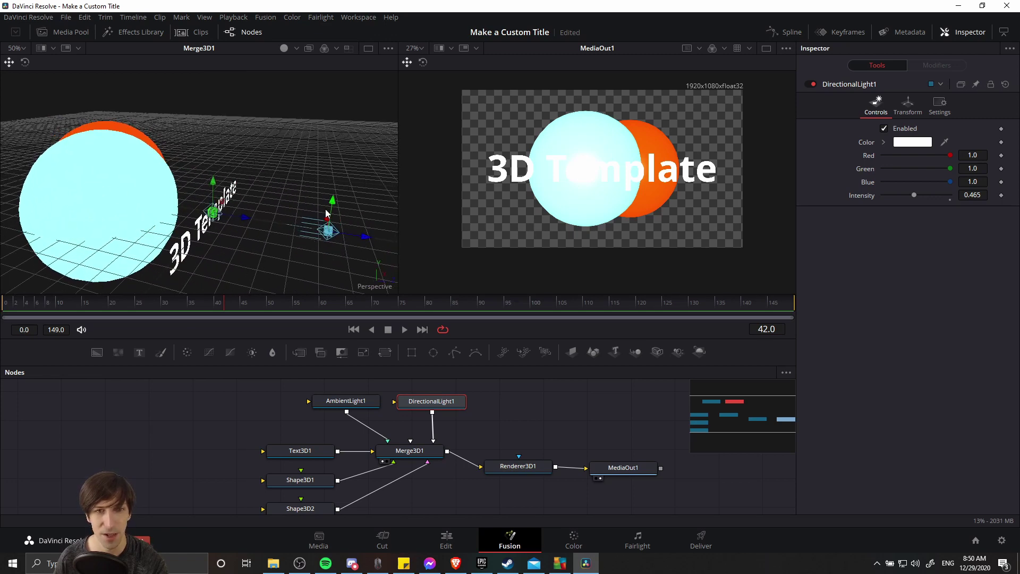
pyautogui.moveTo(332, 204); pyautogui.dragTo(345, 113)
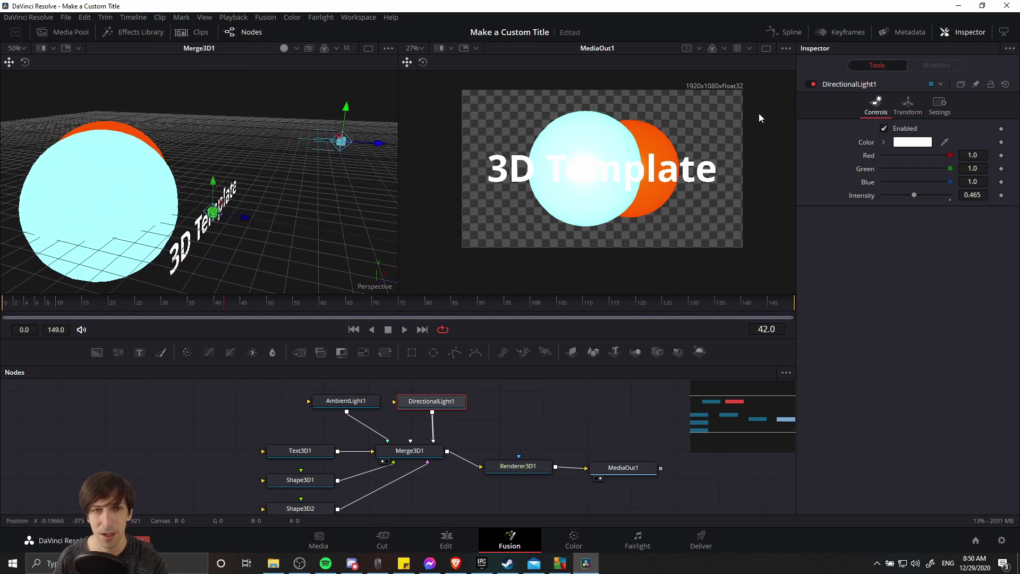
pyautogui.click(897, 106)
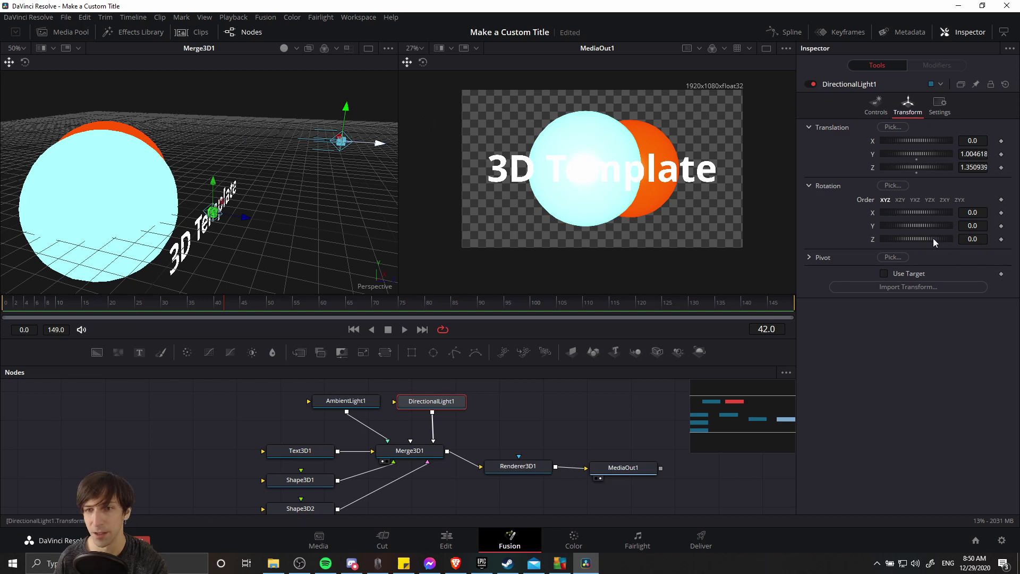
pyautogui.moveTo(917, 225)
pyautogui.mouseDown()
pyautogui.moveTo(903, 222)
pyautogui.moveTo(904, 208)
pyautogui.moveTo(913, 215)
pyautogui.mouseUp()
pyautogui.hotkey('ctrl', 'z')
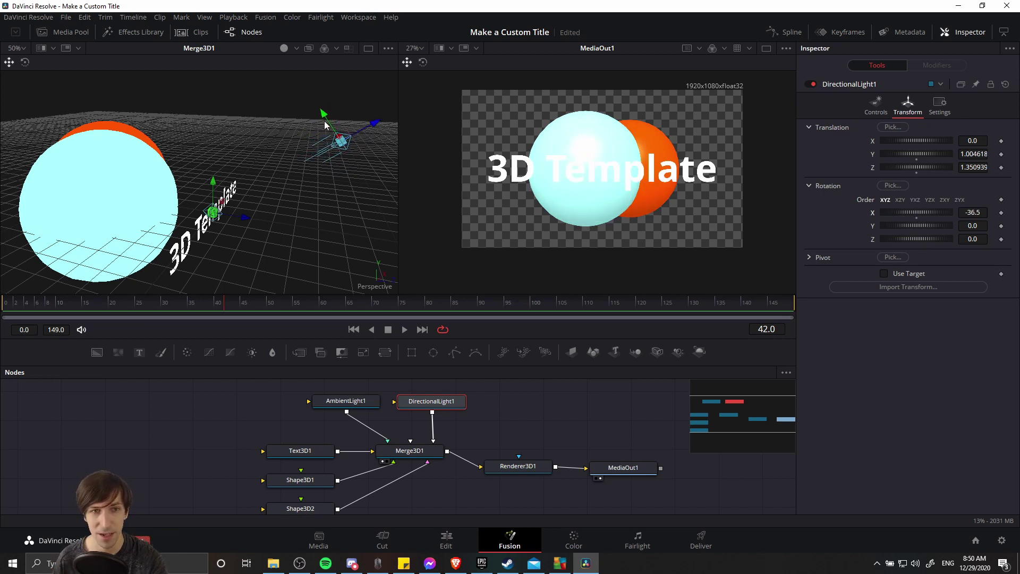
pyautogui.moveTo(323, 109); pyautogui.dragTo(292, 48)
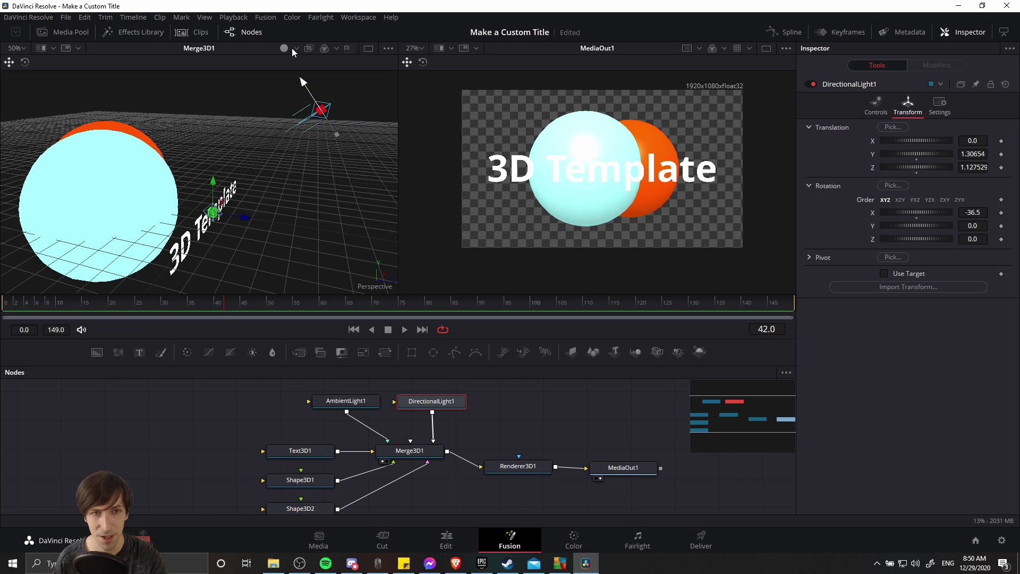
pyautogui.scroll(-2, 260, 78)
pyautogui.moveTo(291, 143)
pyautogui.mouseDown()
pyautogui.moveTo(277, 148)
pyautogui.moveTo(321, 199)
pyautogui.moveTo(287, 135)
pyautogui.mouseUp()
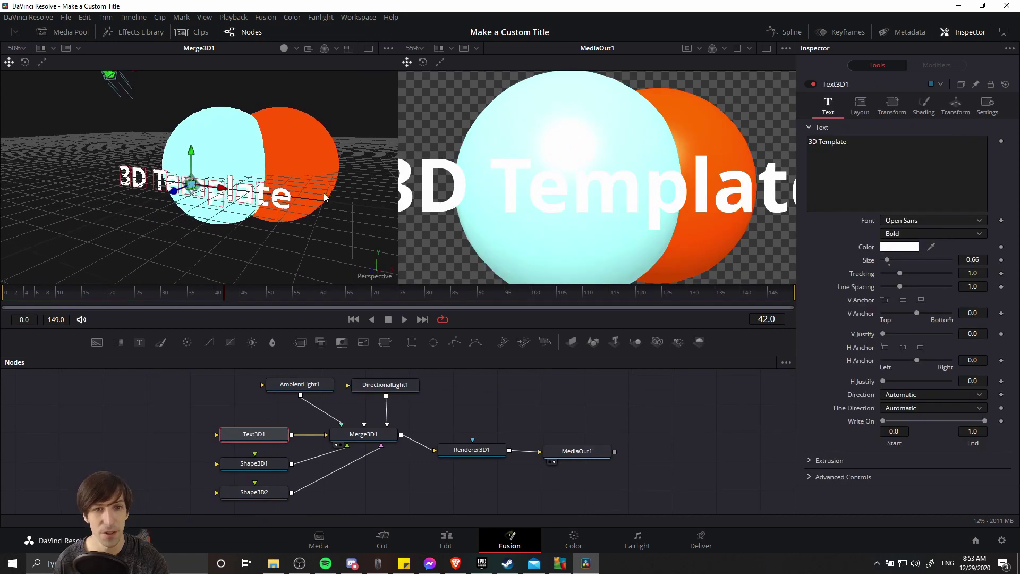
# Give the 3D Template letters Classic extrusion at depth 0.0709 and orbit to check their thickness.
pyautogui.scroll(-3, 558, 194)
pyautogui.scroll(2, 215, 213)
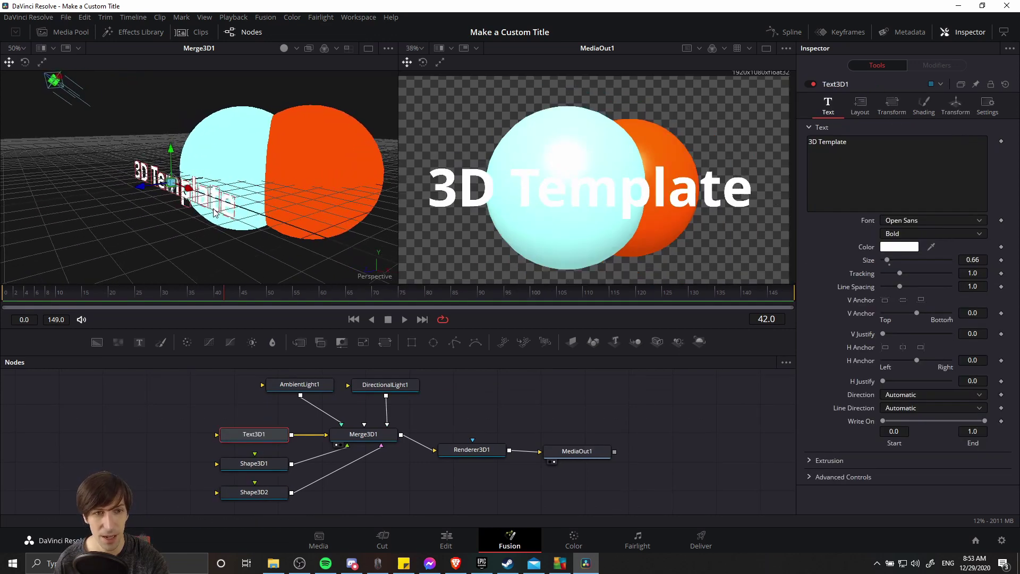
pyautogui.moveTo(214, 213)
pyautogui.mouseDown()
pyautogui.moveTo(169, 201)
pyautogui.moveTo(160, 215)
pyautogui.moveTo(170, 203)
pyautogui.moveTo(219, 198)
pyautogui.mouseUp()
pyautogui.scroll(2, 180, 198)
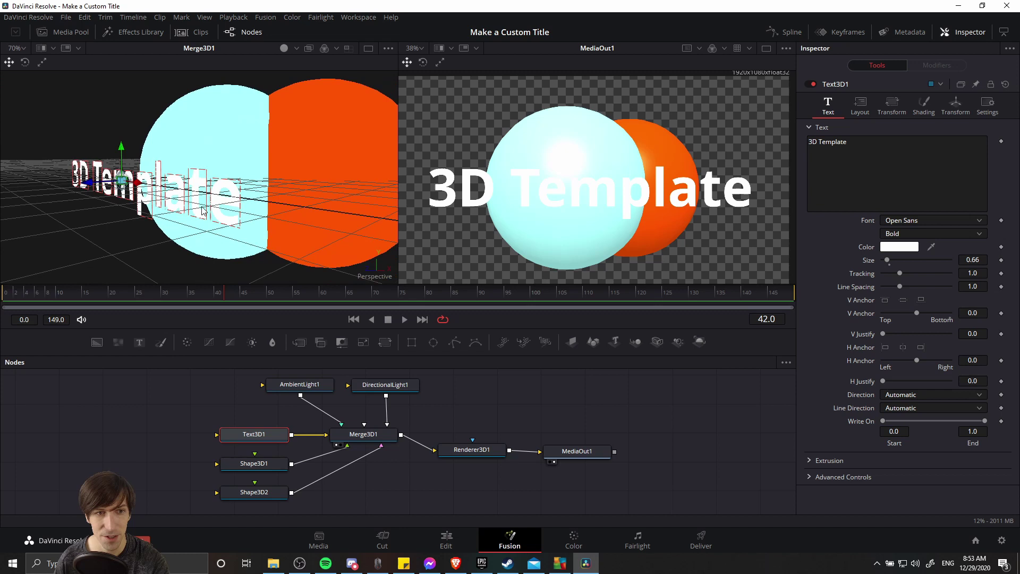
pyautogui.scroll(-2, 239, 205)
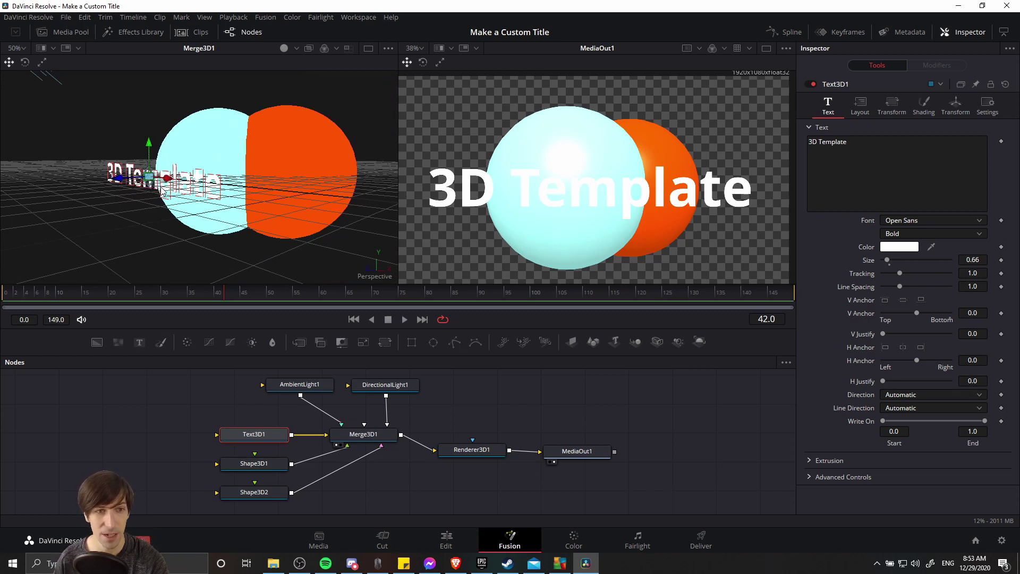
pyautogui.click(808, 460)
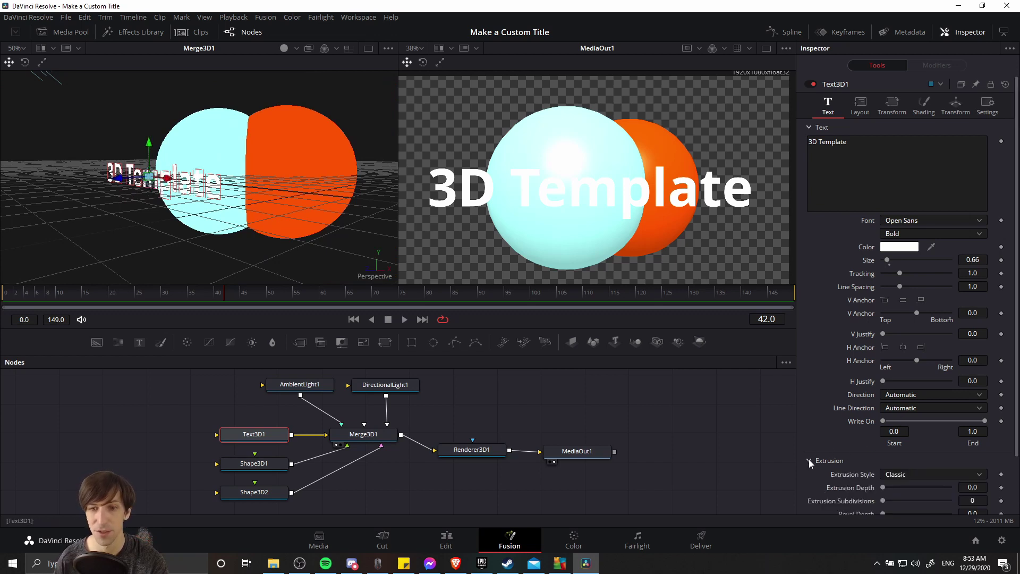
pyautogui.scroll(-2, 811, 414)
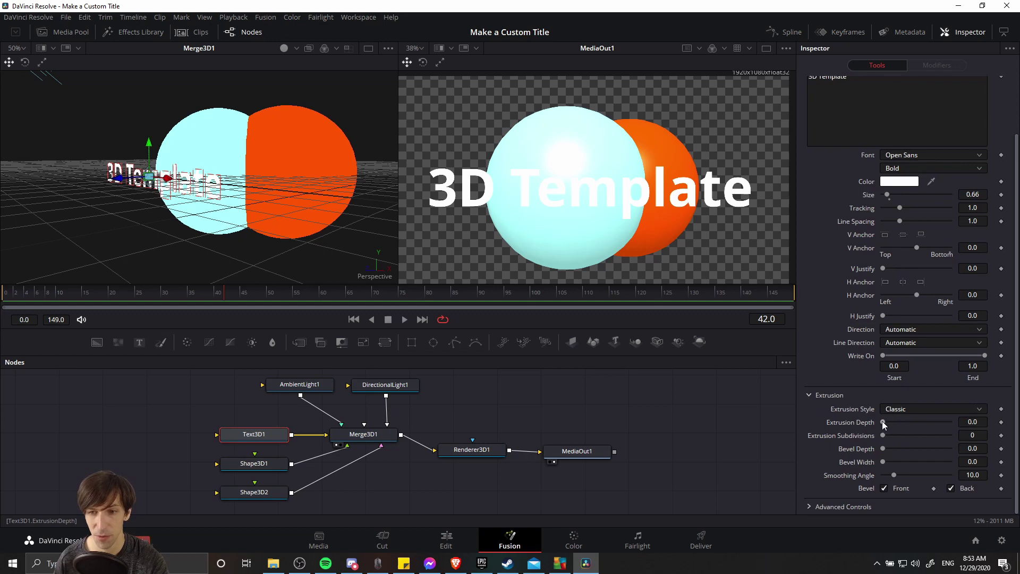
pyautogui.moveTo(367, 233); pyautogui.dragTo(304, 237)
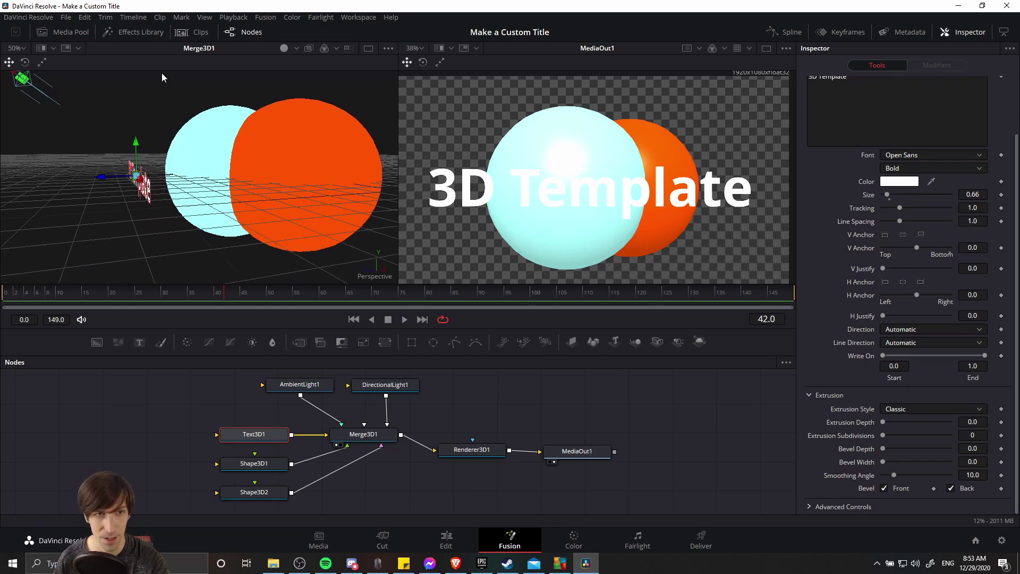
pyautogui.moveTo(884, 422); pyautogui.dragTo(906, 421)
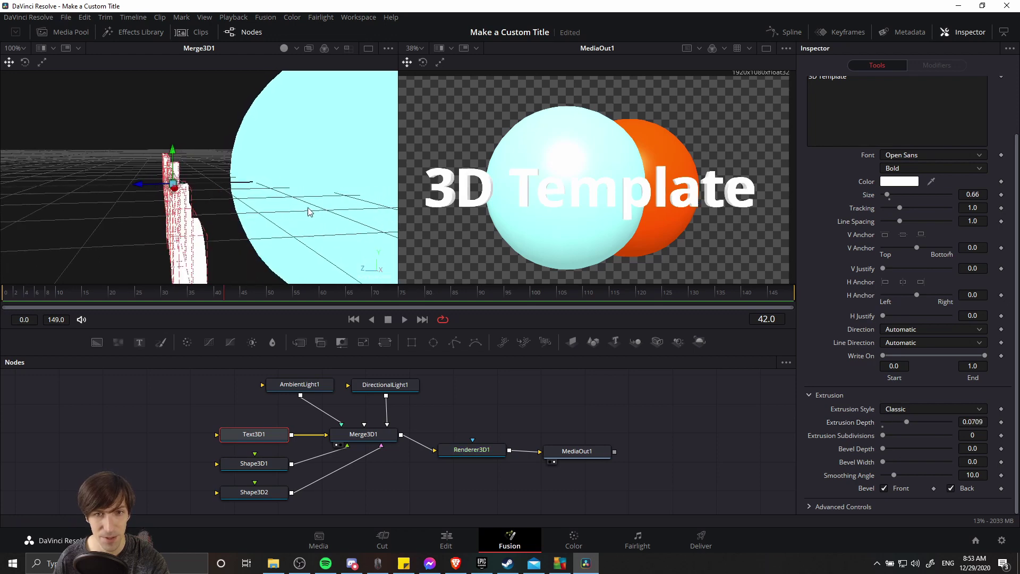
pyautogui.moveTo(310, 211); pyautogui.dragTo(276, 175)
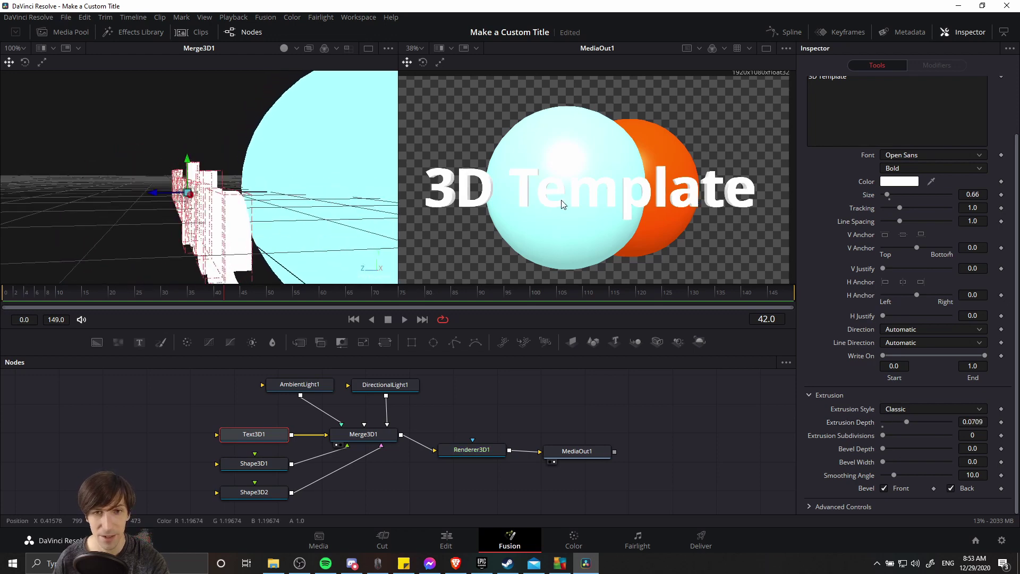
pyautogui.scroll(-2, 563, 205)
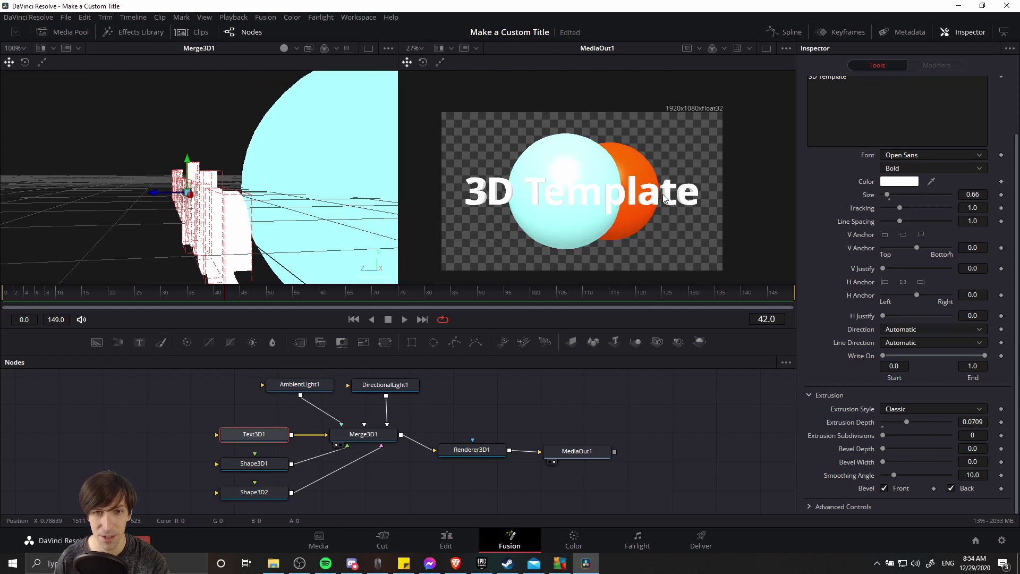
pyautogui.scroll(2, 503, 183)
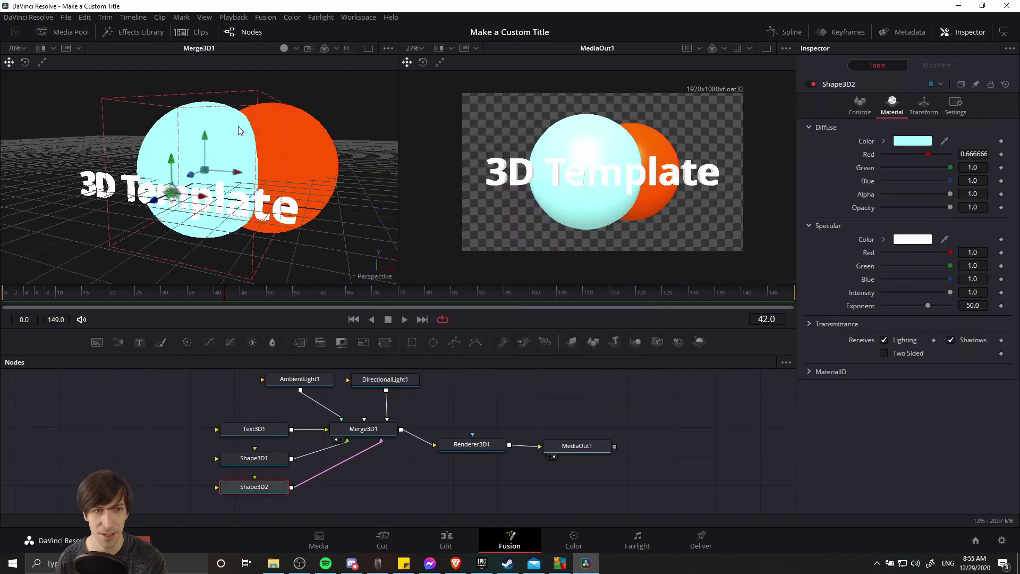
# Darken the sphere's diffuse colour to a muted teal (about 0.40, 0.60, 0.60).
pyautogui.click(912, 141)
pyautogui.moveTo(627, 219); pyautogui.dragTo(625, 223)
pyautogui.click(633, 381)
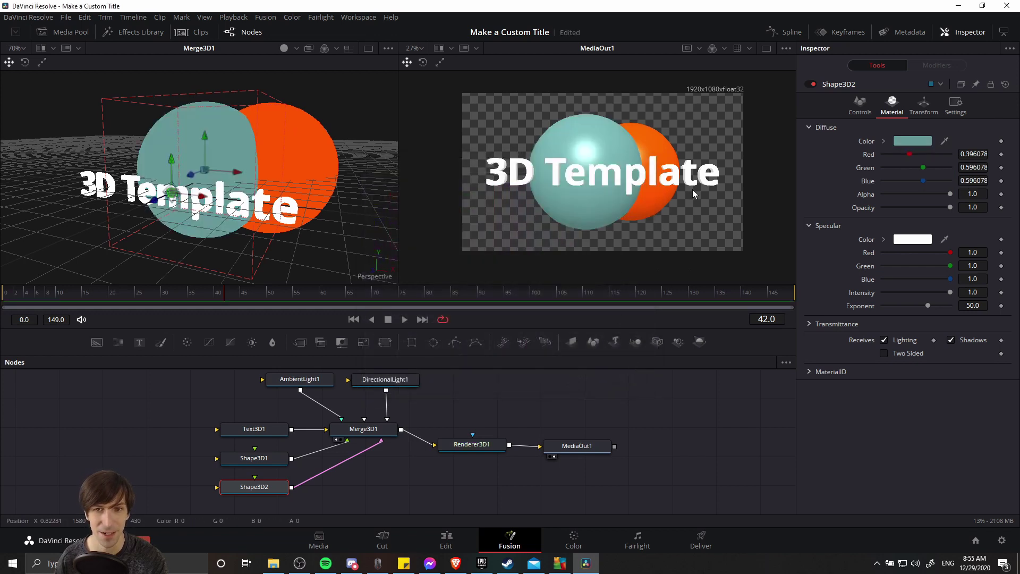
pyautogui.moveTo(692, 189)
pyautogui.mouseDown()
pyautogui.moveTo(664, 190)
pyautogui.moveTo(677, 191)
pyautogui.mouseUp()
# Review Text3D1's Transform and Text settings for the title.
pyautogui.click(254, 429)
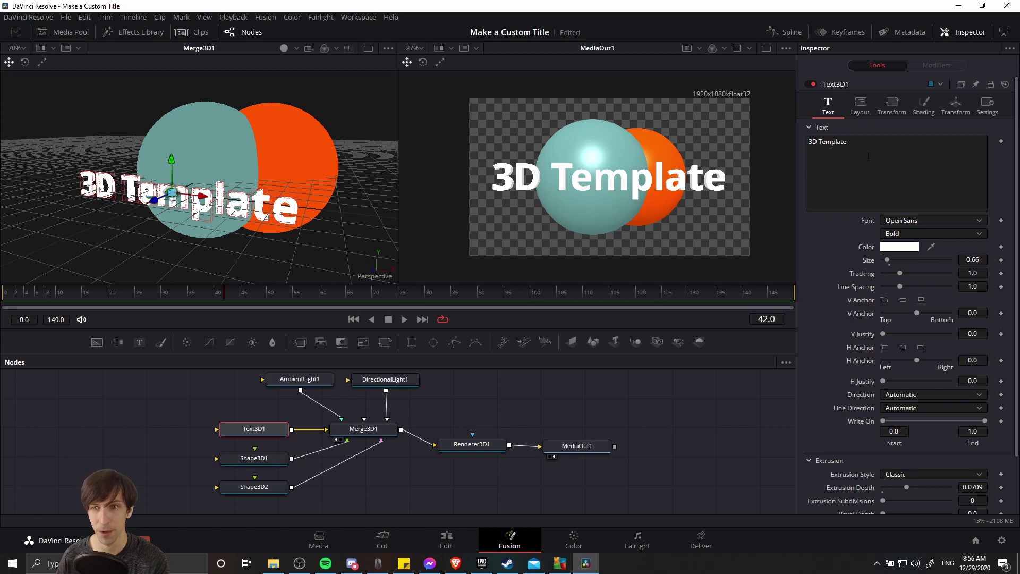
pyautogui.click(955, 105)
pyautogui.click(828, 103)
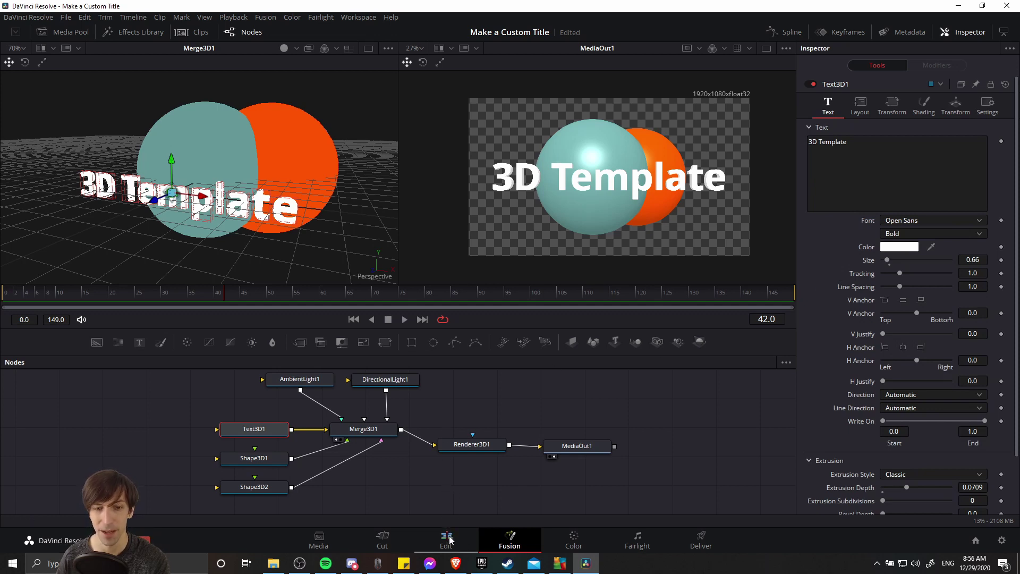
pyautogui.hscroll(-2, 206, 378)
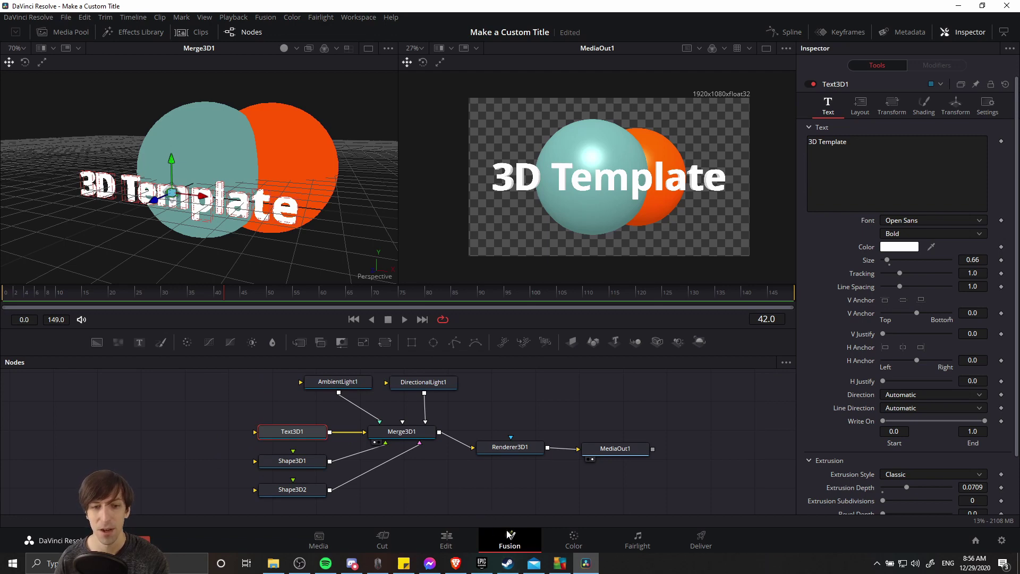
# On the Edit page, show the Power Bins and expand Master to reveal Titles.
pyautogui.click(465, 538)
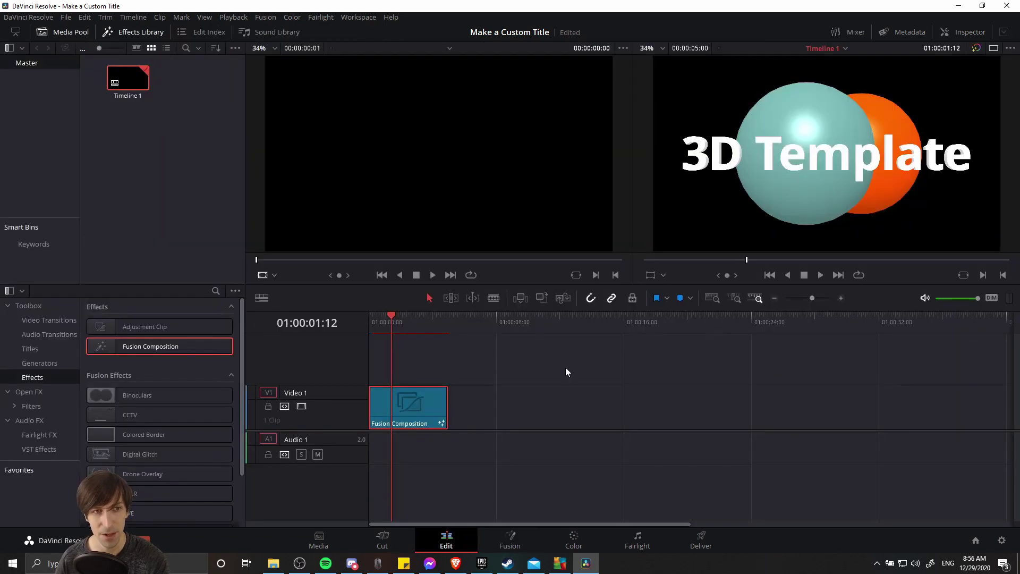
pyautogui.click(567, 372)
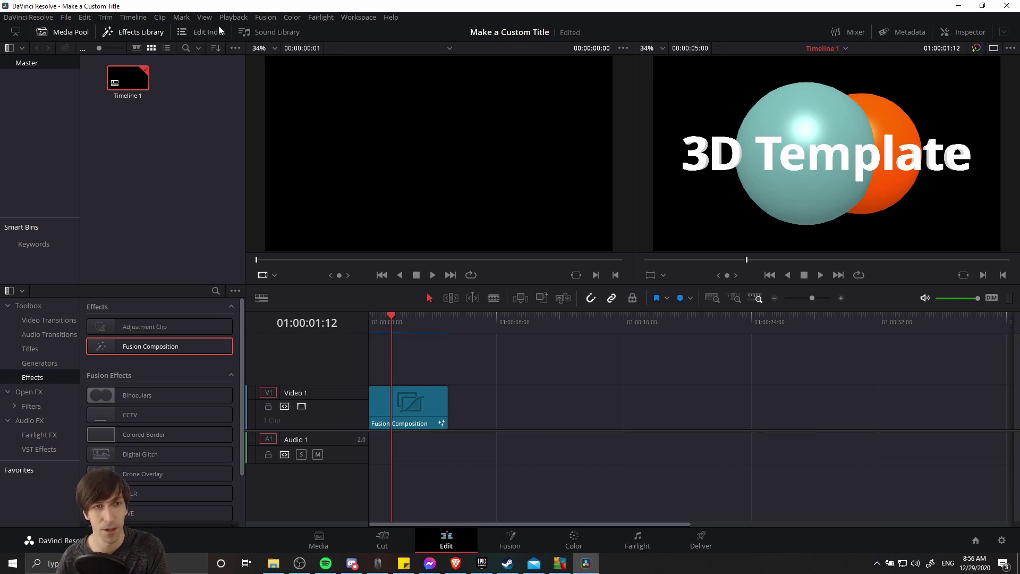
pyautogui.click(204, 17)
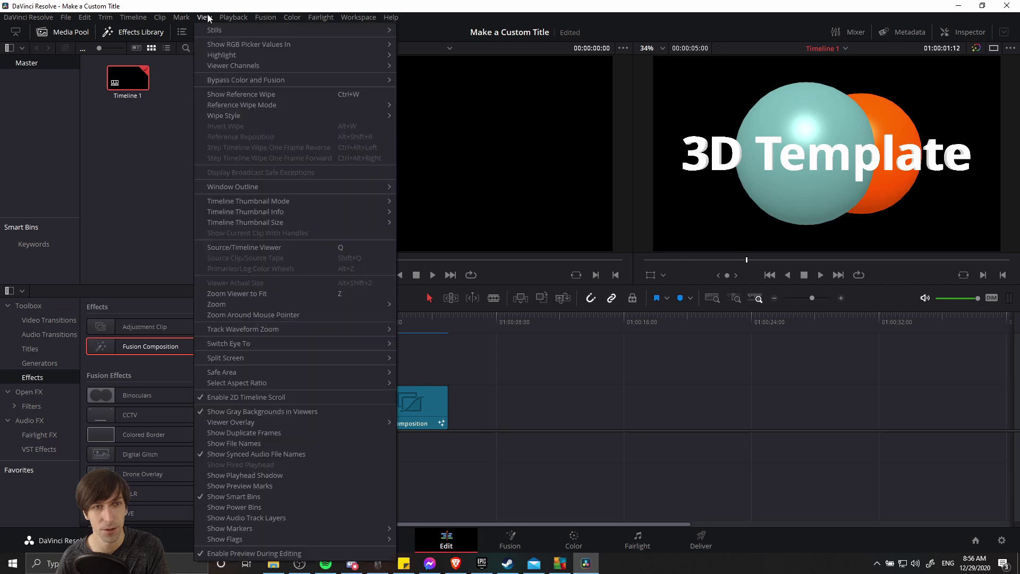
pyautogui.click(281, 507)
pyautogui.click(7, 180)
pyautogui.click(7, 178)
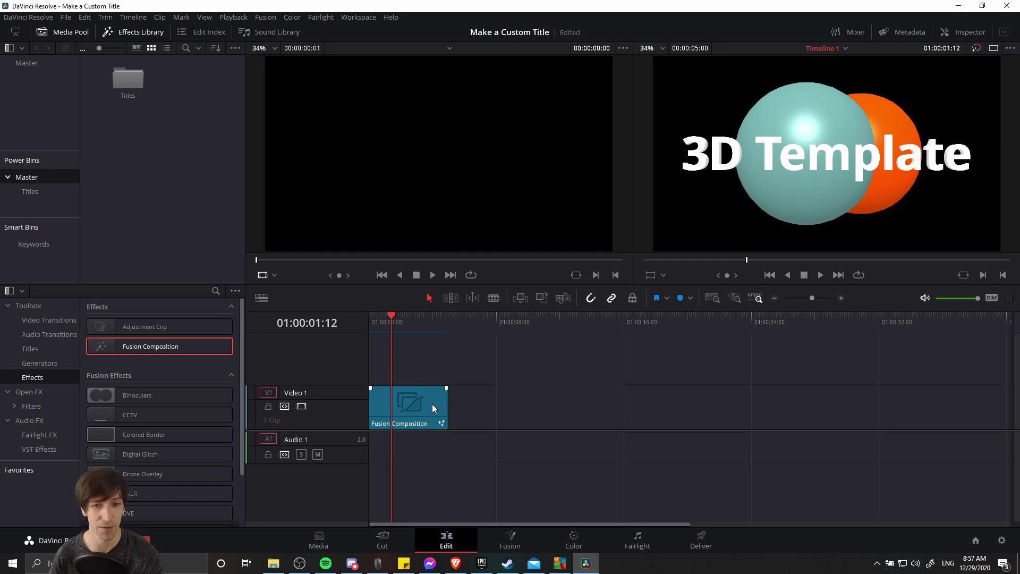
# Add a new bin under Master named NewBin.
pyautogui.rightClick(46, 177)
pyautogui.click(96, 223)
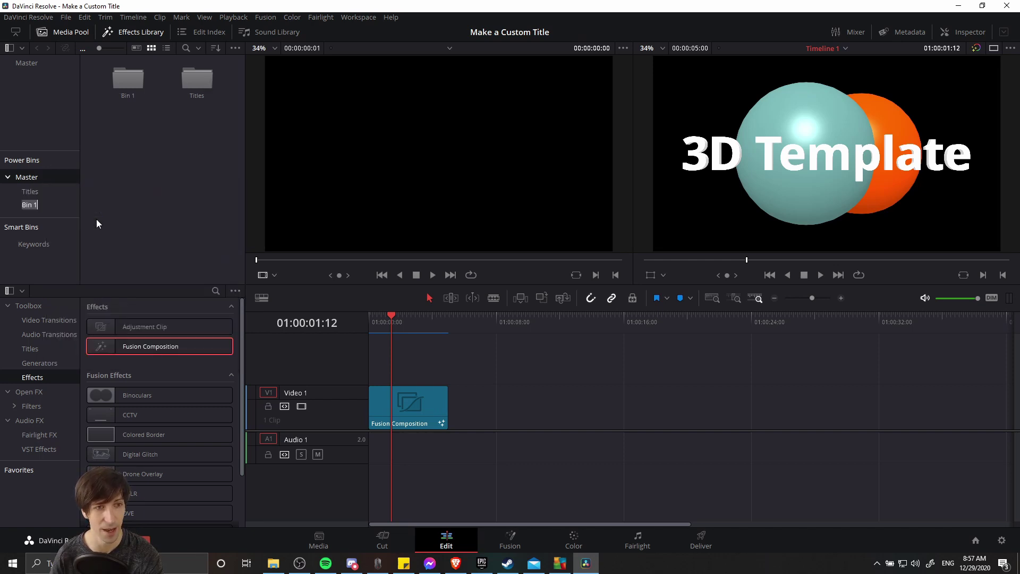
pyautogui.write('NewBin')
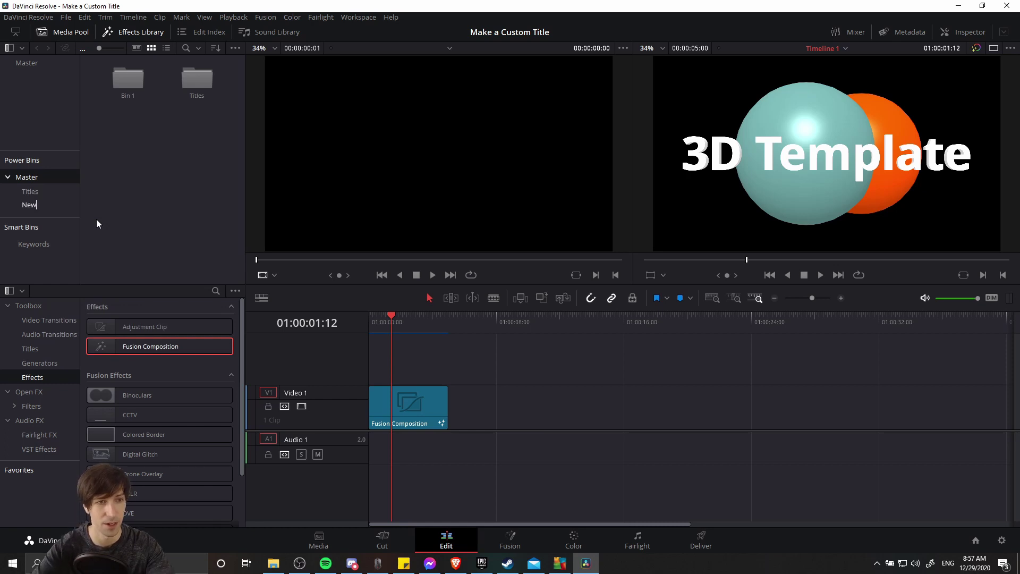
pyautogui.press('Return')
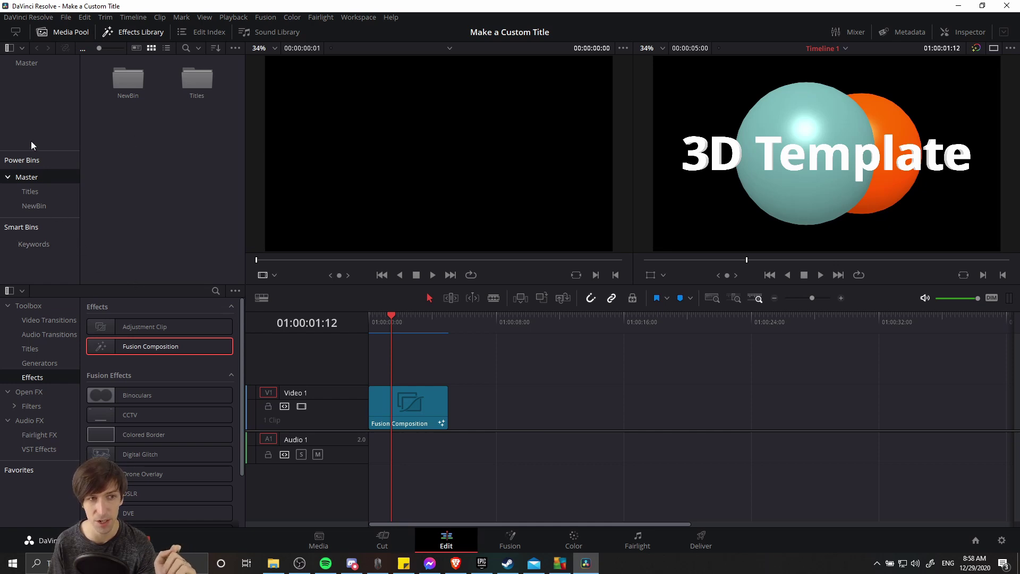
# Save the timeline's Fusion Composition clip into the Titles power bin.
pyautogui.click(204, 17)
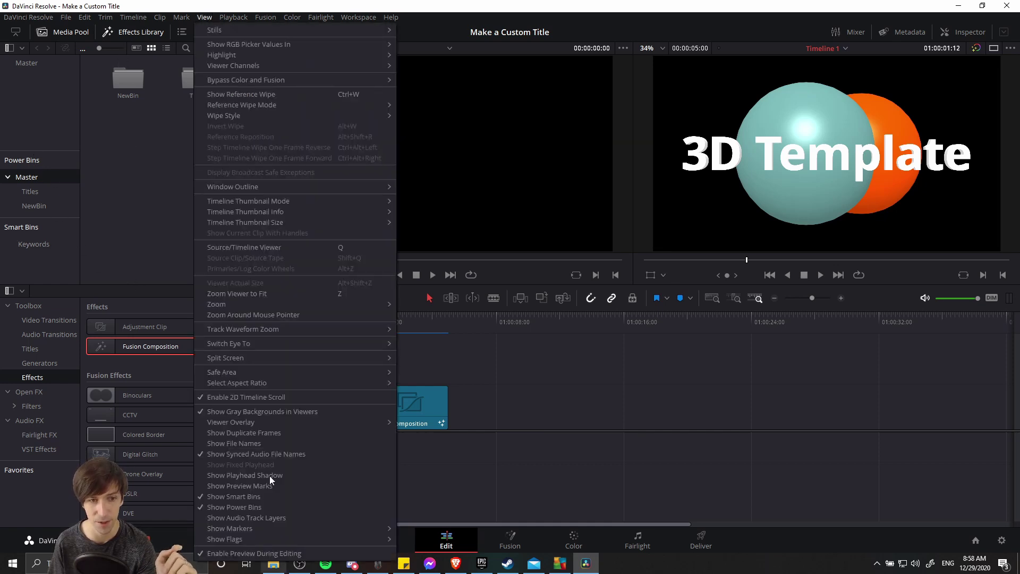
pyautogui.moveTo(284, 530)
pyautogui.click(154, 361)
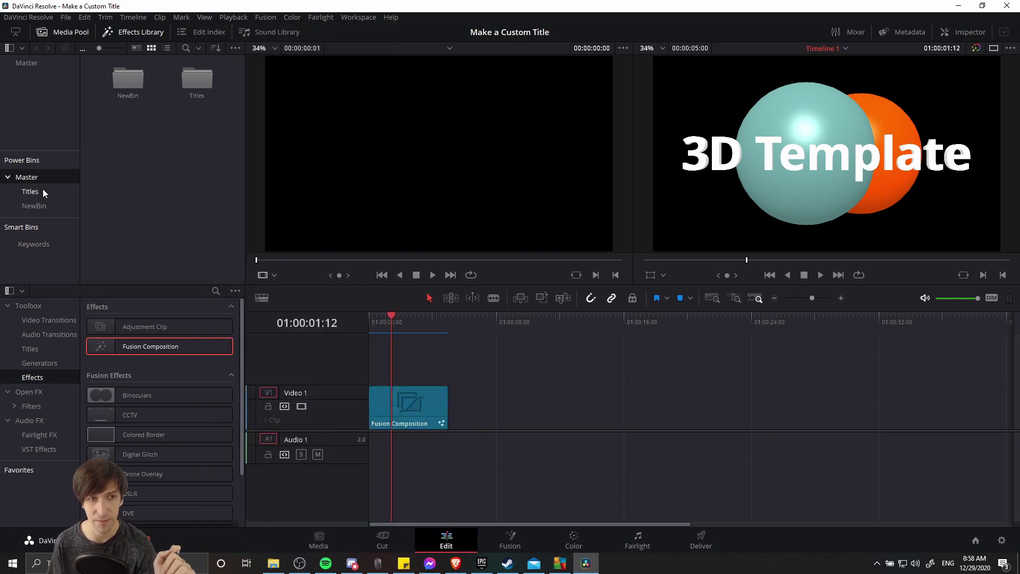
pyautogui.click(30, 191)
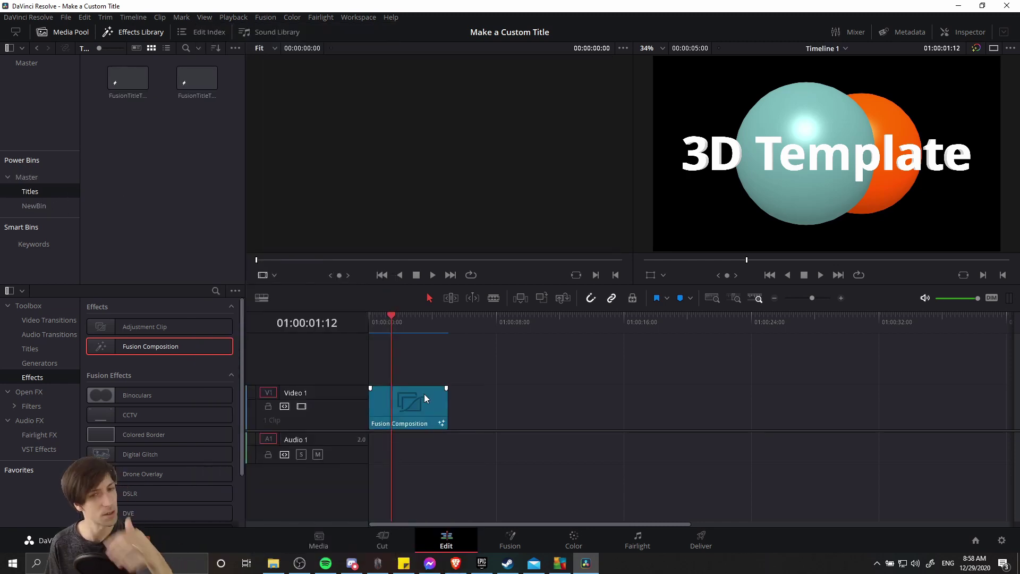
pyautogui.moveTo(422, 410); pyautogui.dragTo(155, 160)
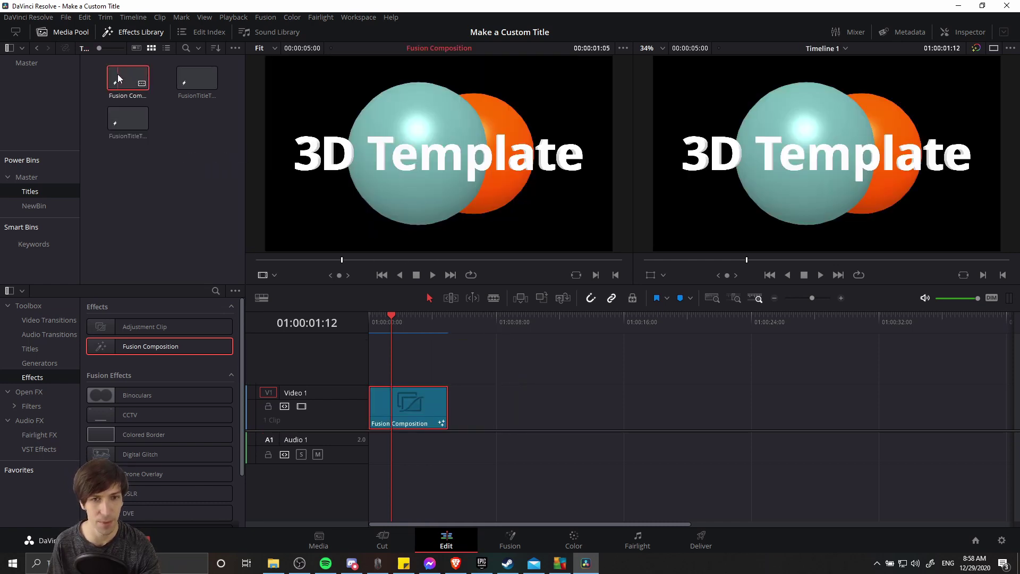
# Place two more copies of the saved title from the Titles bin onto V1.
pyautogui.moveTo(116, 80); pyautogui.dragTo(577, 417)
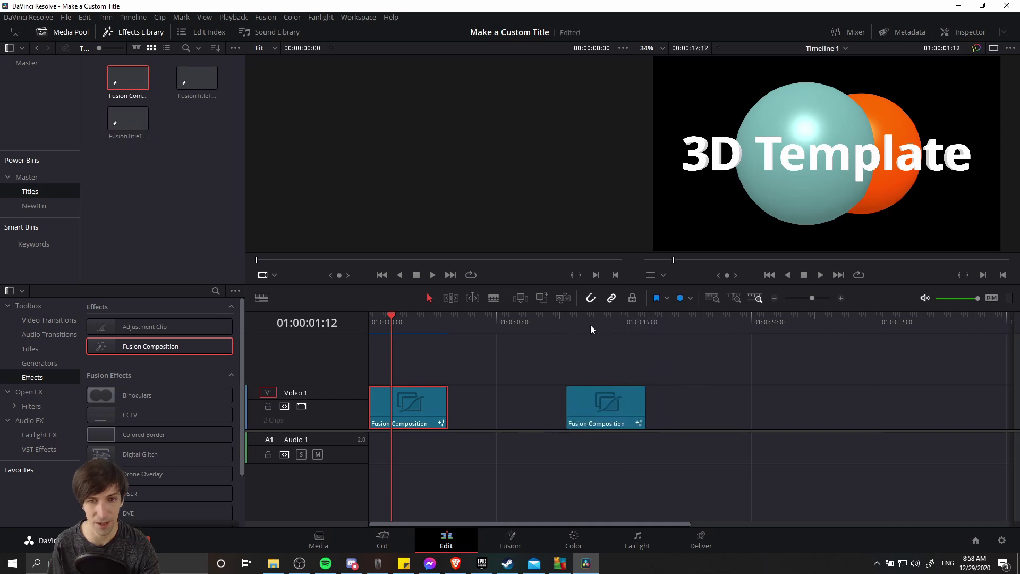
pyautogui.moveTo(568, 325)
pyautogui.mouseDown()
pyautogui.moveTo(604, 326)
pyautogui.moveTo(566, 328)
pyautogui.mouseUp()
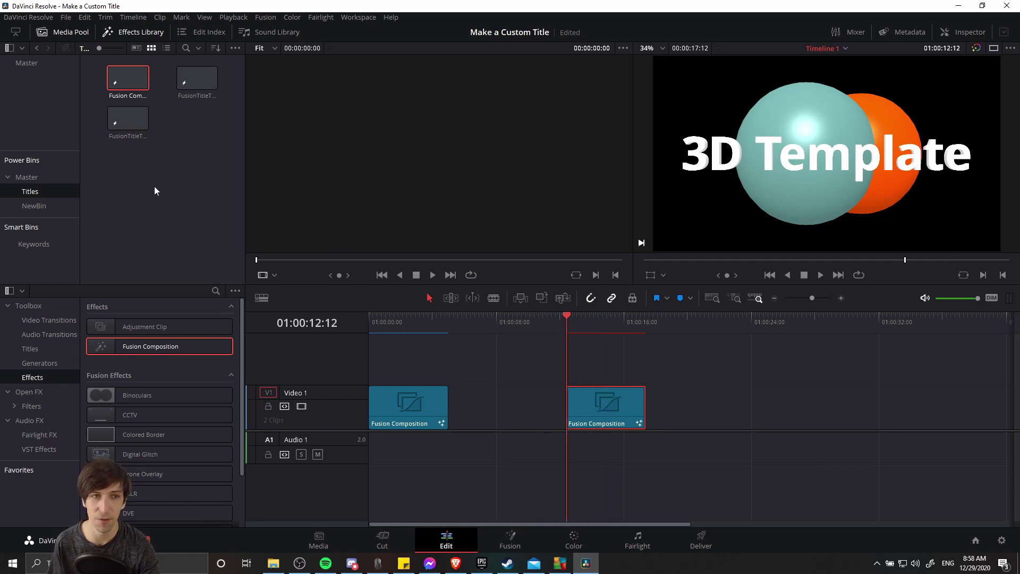
pyautogui.moveTo(130, 84); pyautogui.dragTo(711, 410)
pyautogui.click(716, 321)
pyautogui.click(738, 326)
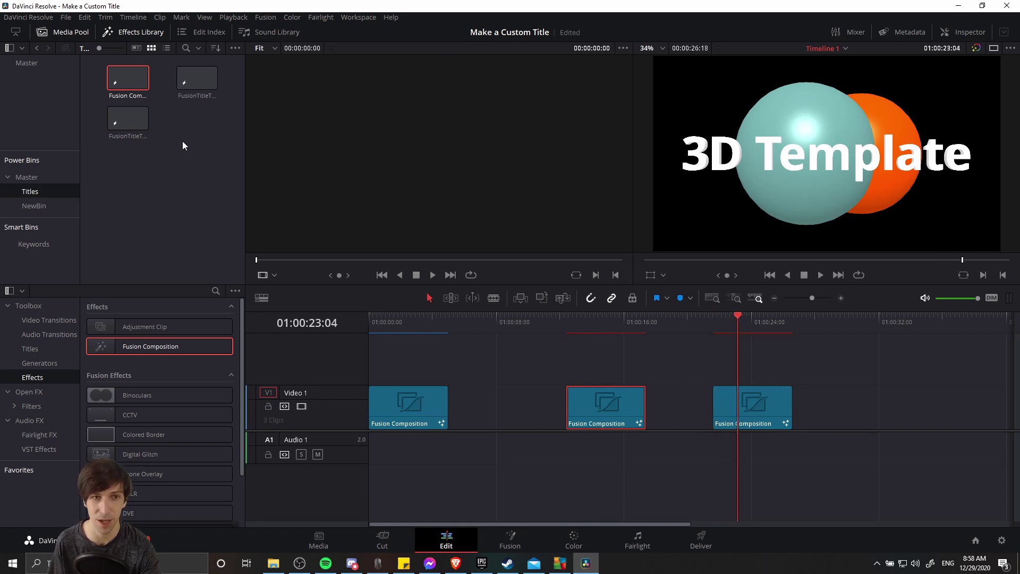
# Open the third Fusion Composition copy on V1 in the Fusion page via Shift+5.
pyautogui.click(775, 408)
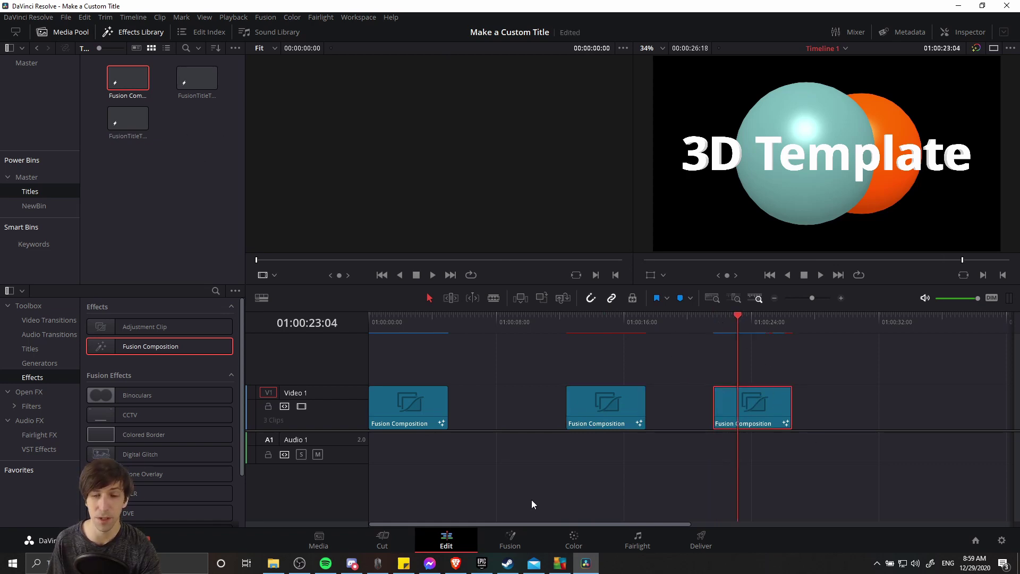
pyautogui.click(516, 537)
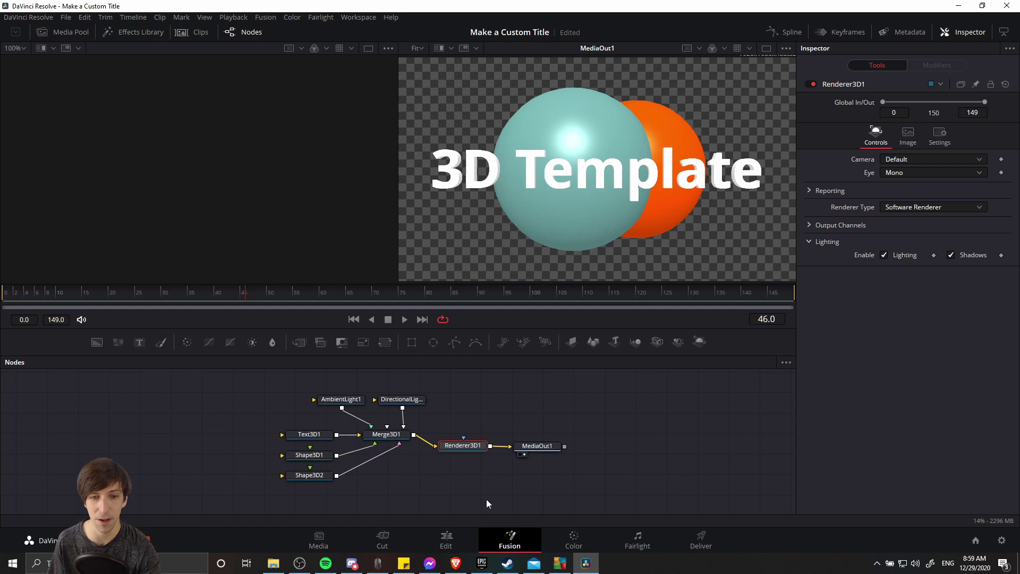
pyautogui.click(458, 539)
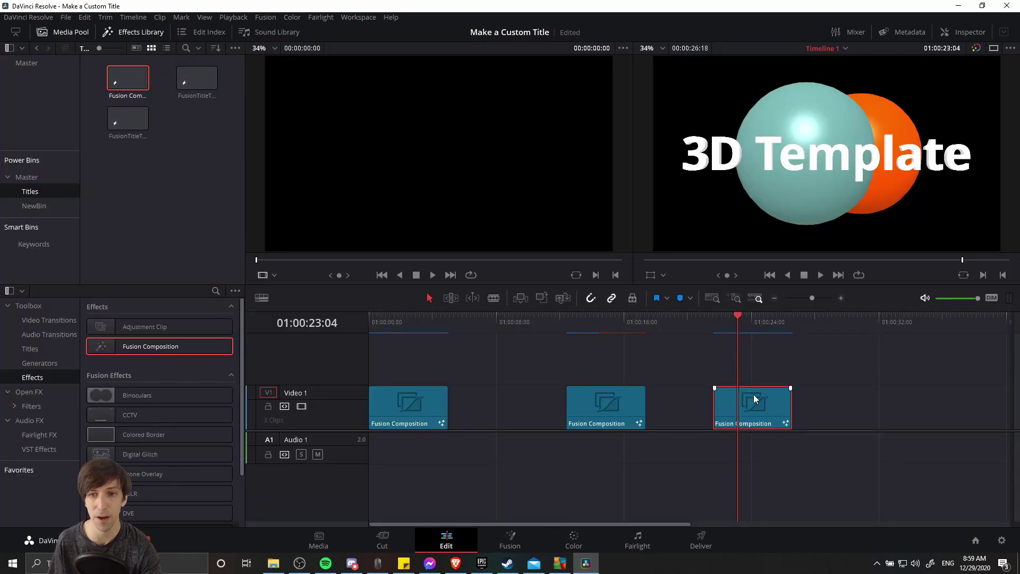
pyautogui.click(186, 116)
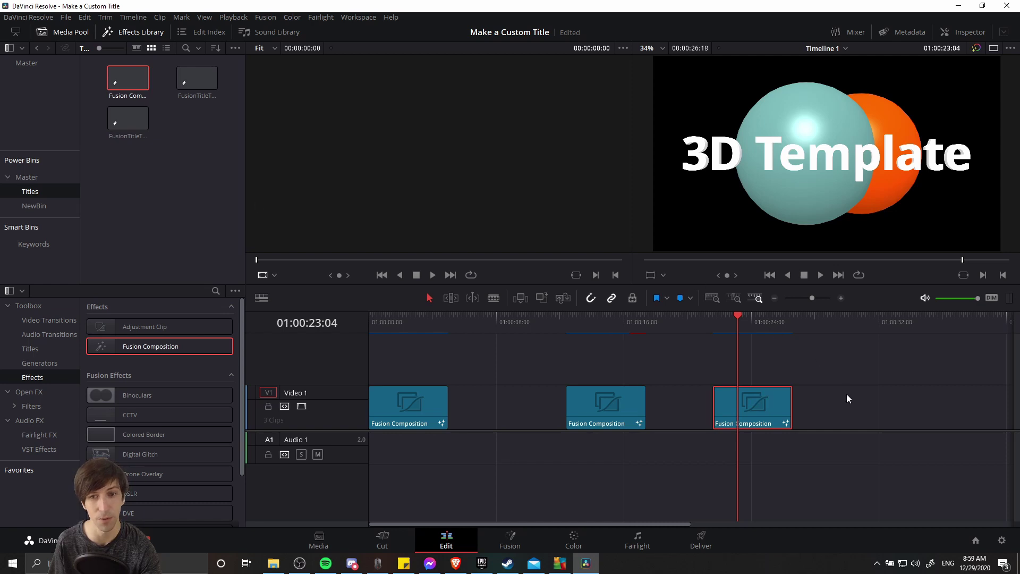
pyautogui.hotkey('shift', '5')
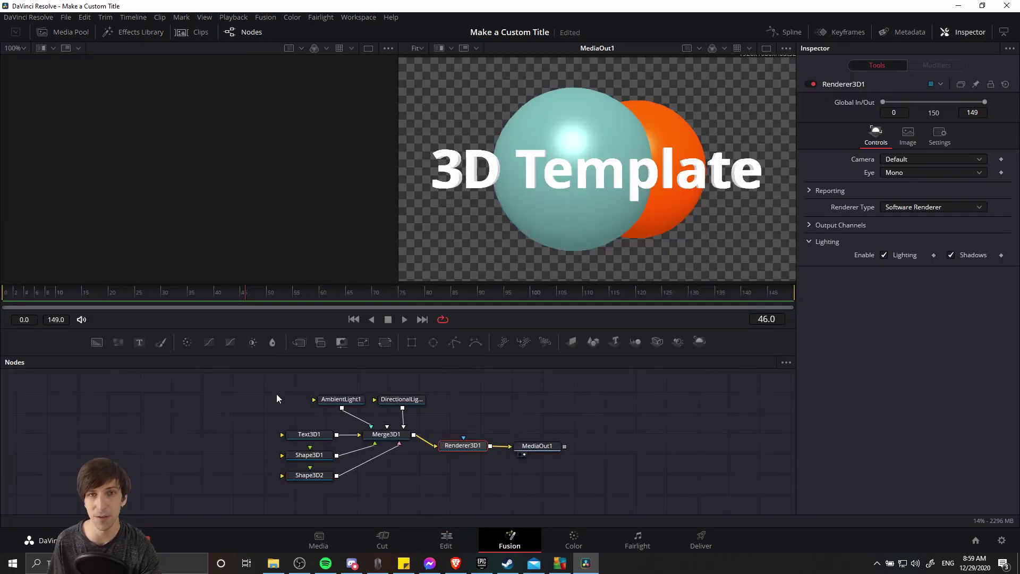